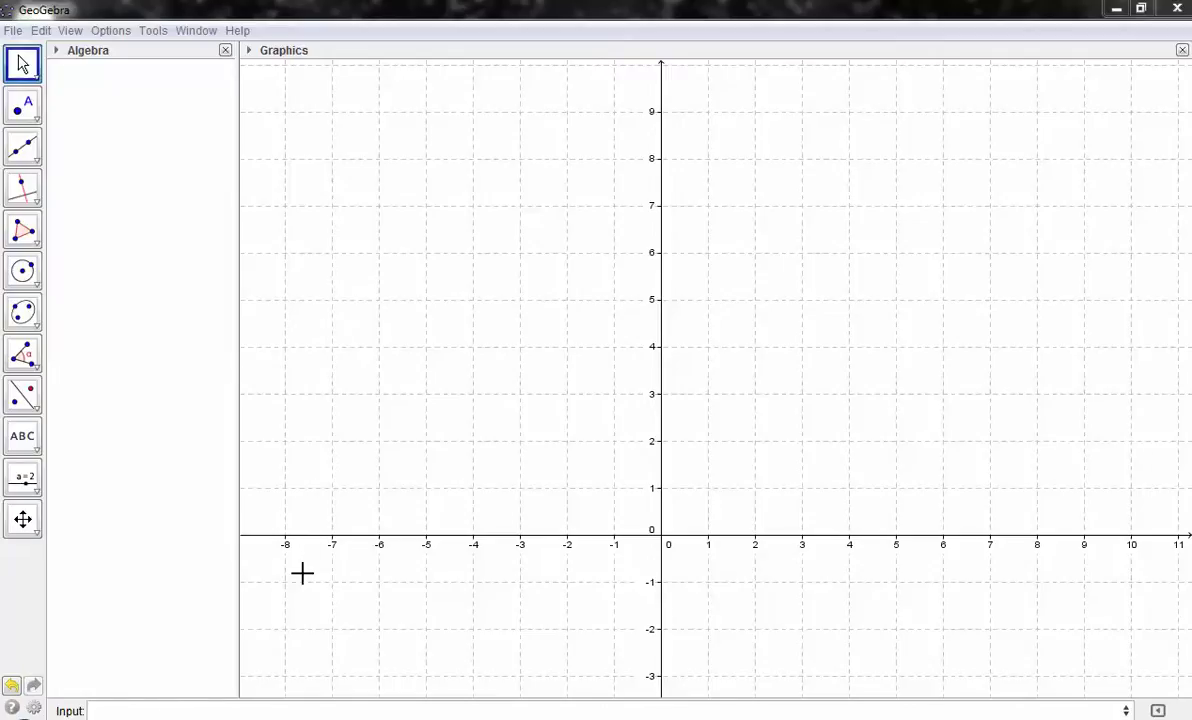
Step: Enter 2(x−3)^2+2 in the Input bar to graph a parabola with vertex (3, 2)
click(142, 706)
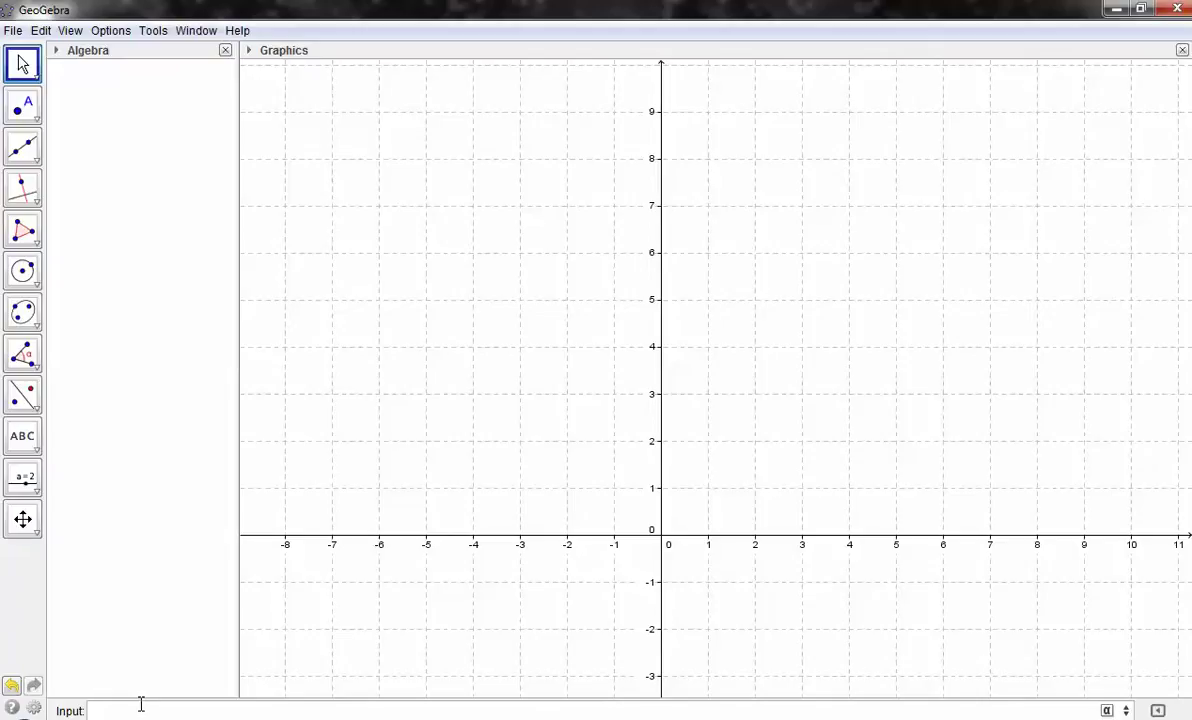
text(2)
text((x))
text(3)
key(Right)
text(^2)
key(Return)
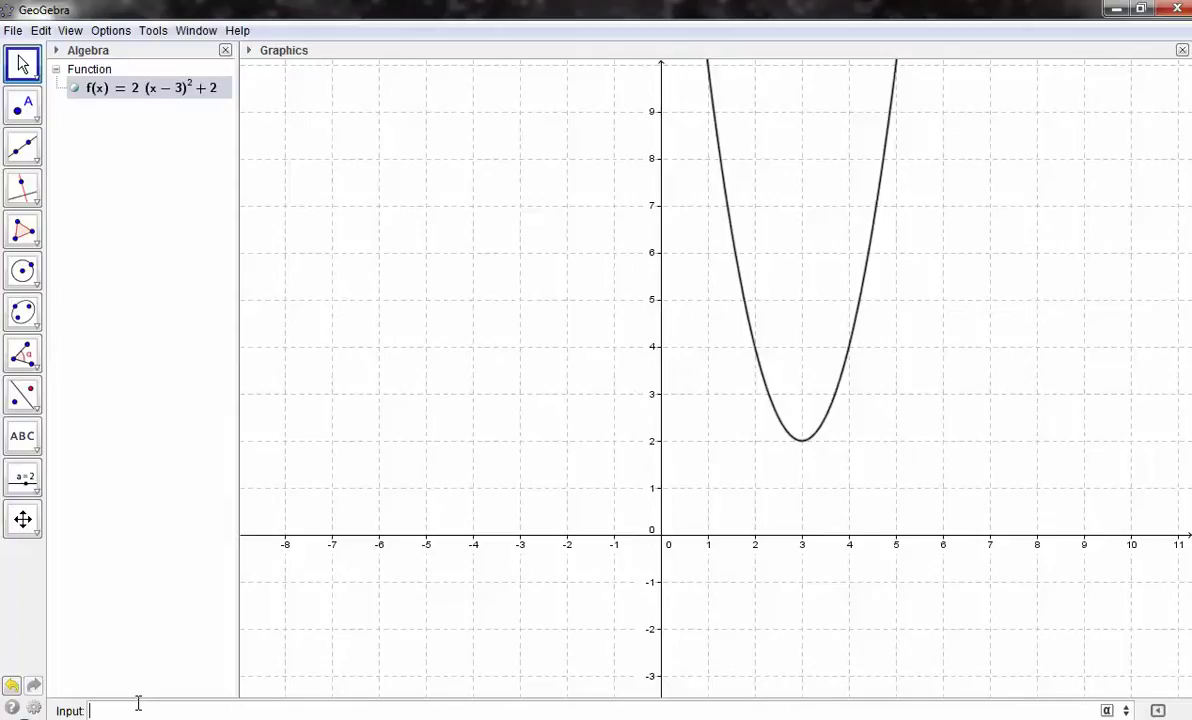
Step: Create the numbers a = 2, h = 3 and k = 2 from the Input bar
text(2)
key(Return)
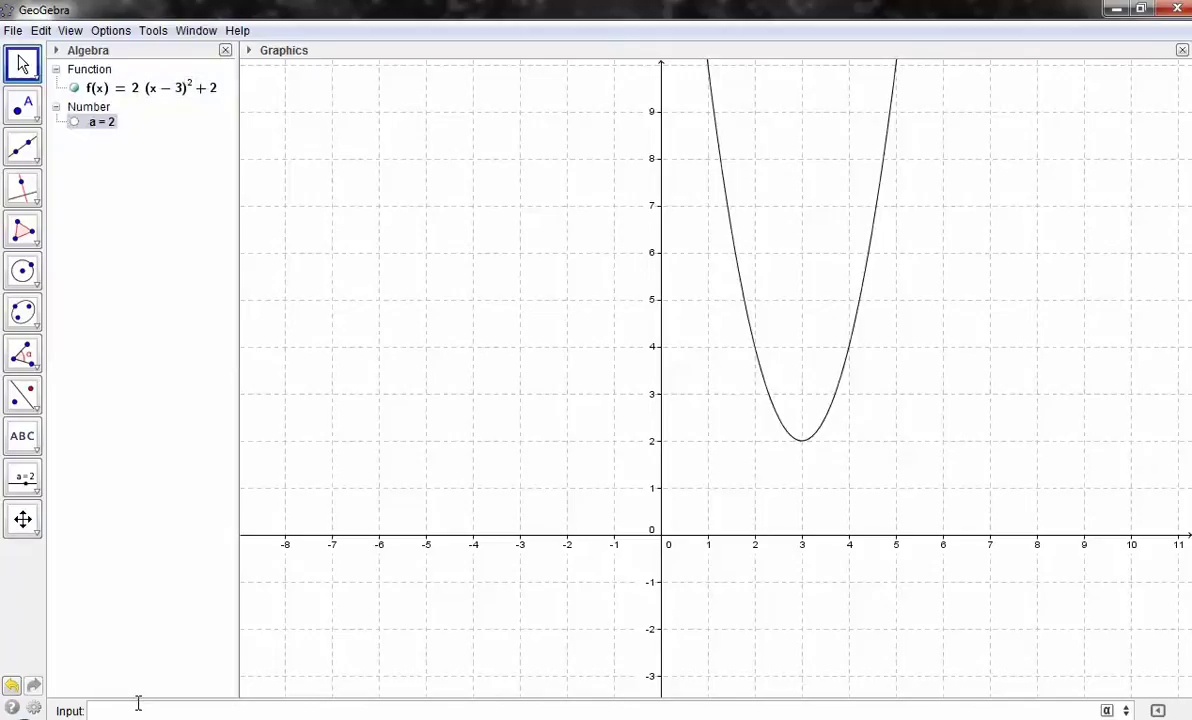
text(h = )
text(3)
key(Return)
text(k = )
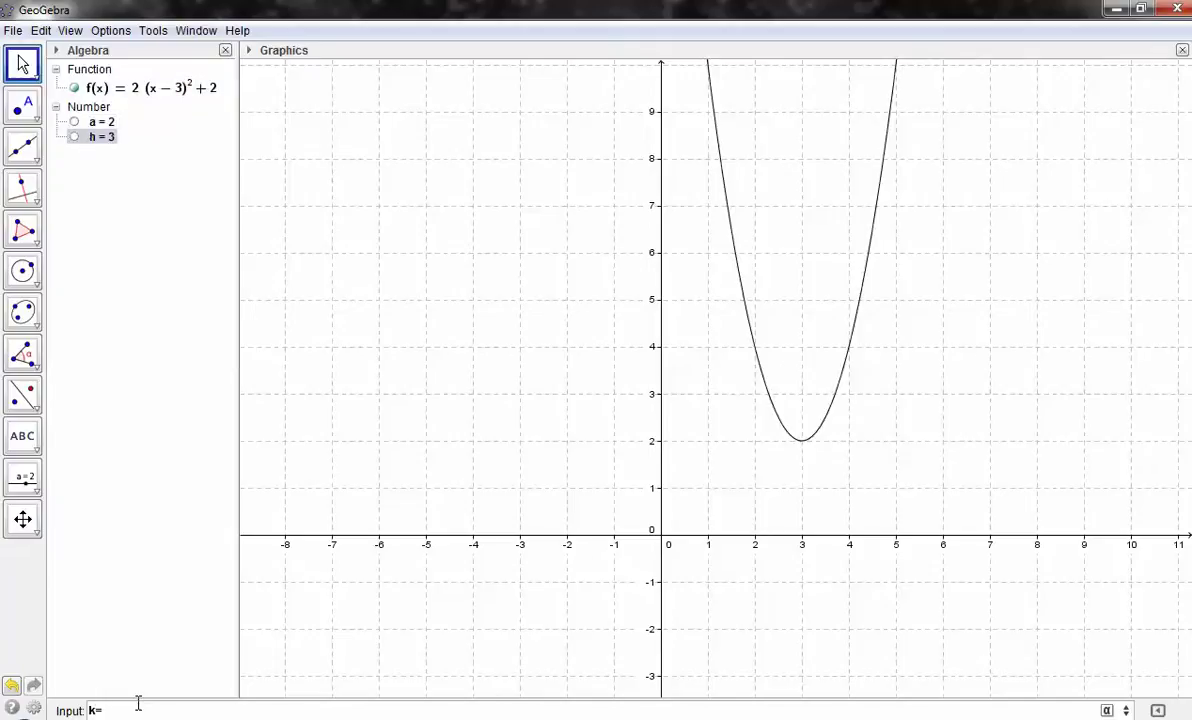
text(2)
key(Return)
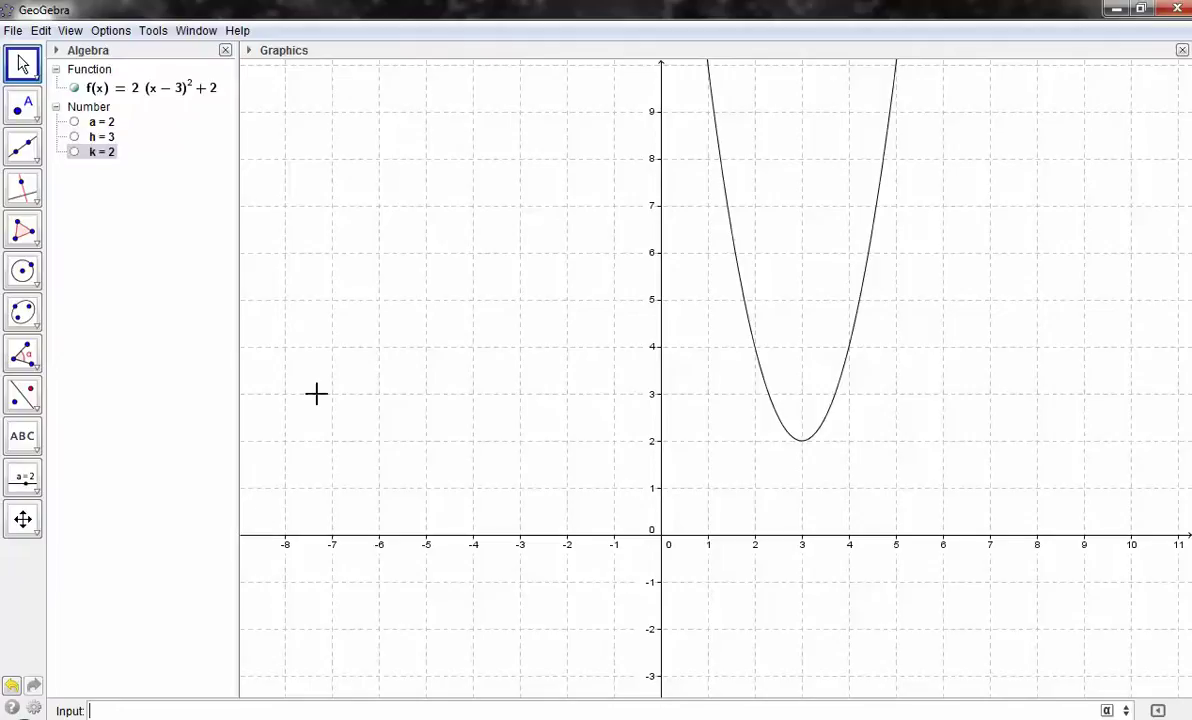
Step: Set a's slider range to −10 through 10 in its Object Properties
right_click(109, 123)
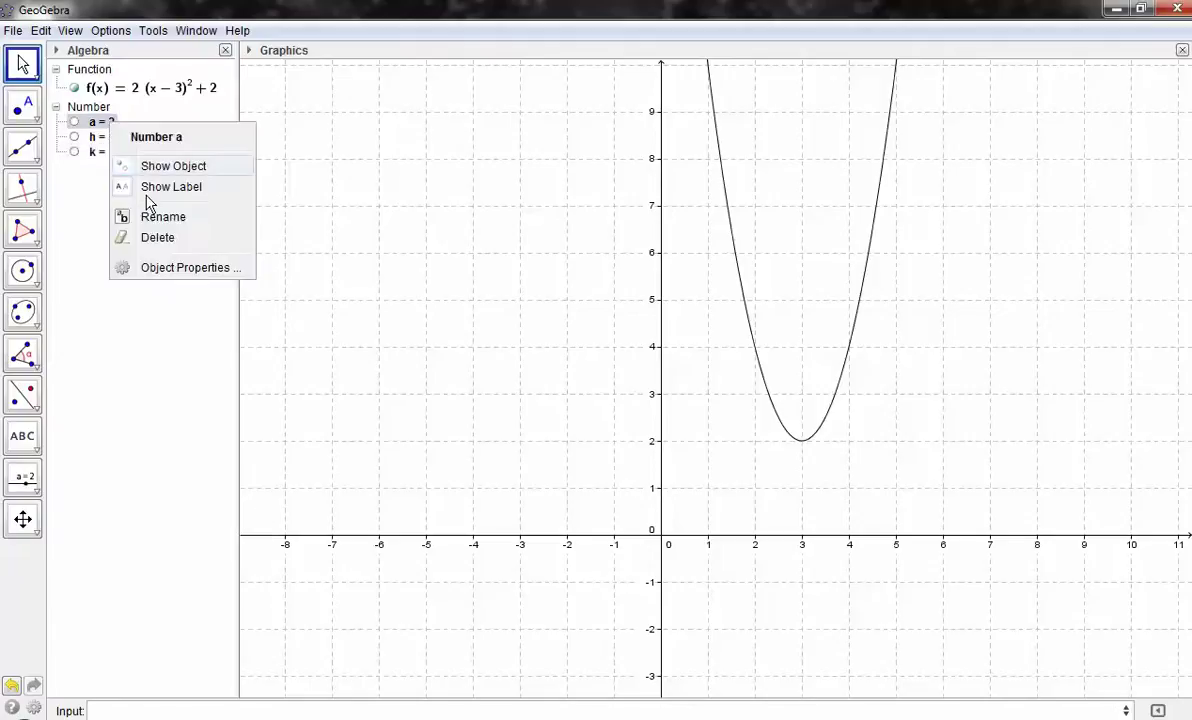
click(178, 268)
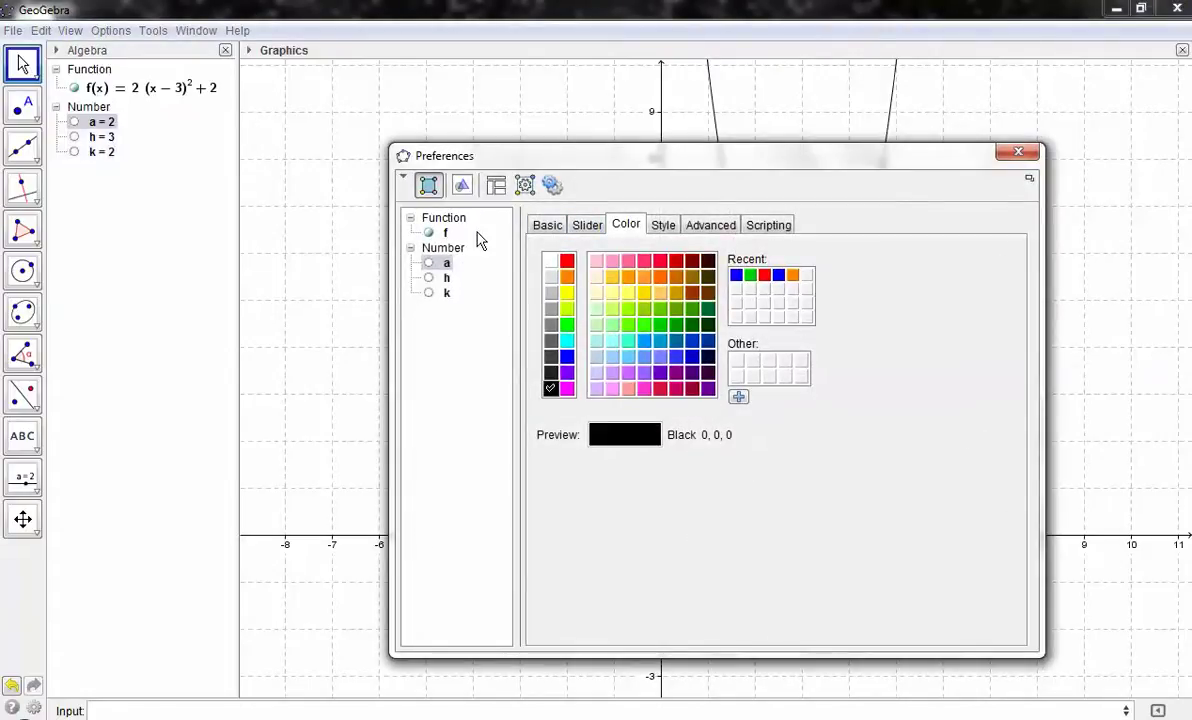
click(587, 227)
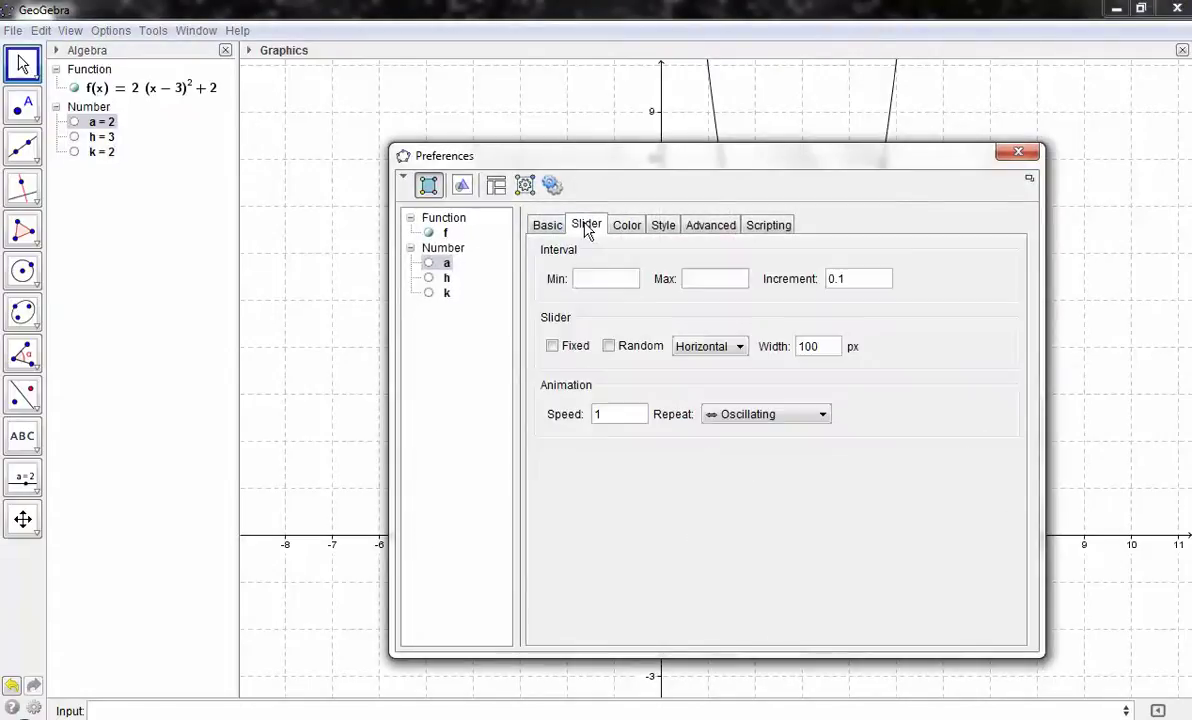
click(587, 281)
text(-10)
key(Return)
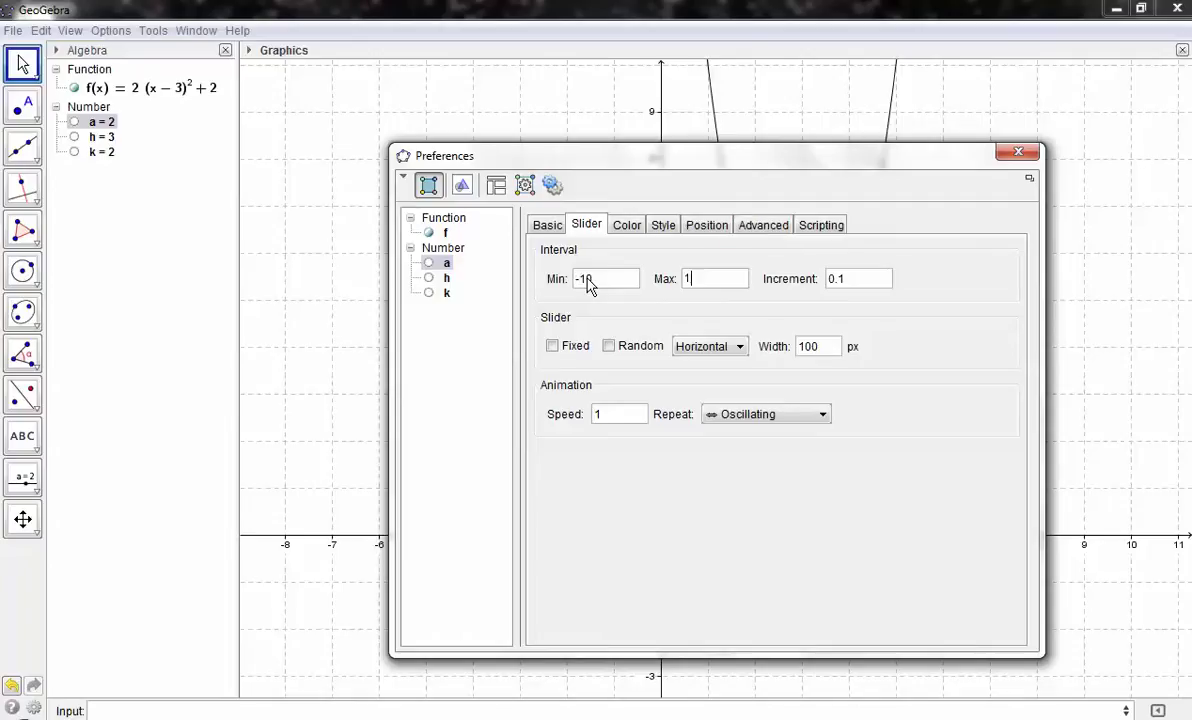
text(0)
key(Tab)
Step: Turn on Show Object so a's slider appears on the graph
click(547, 226)
click(546, 343)
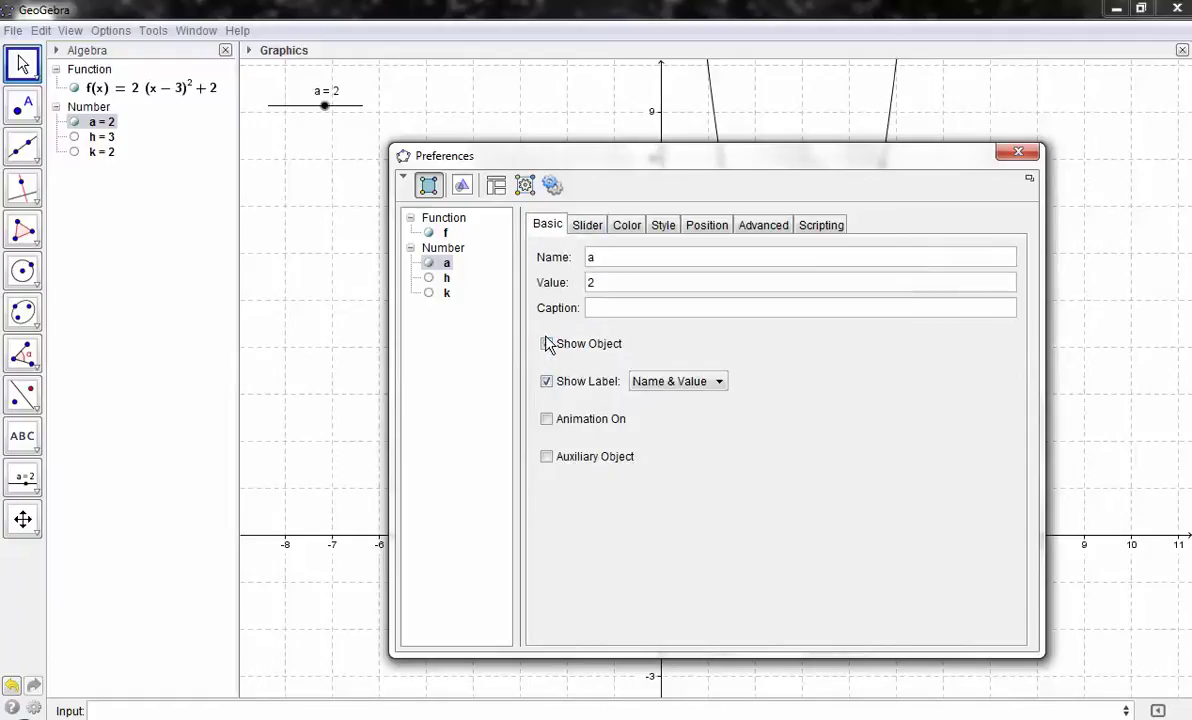
click(446, 277)
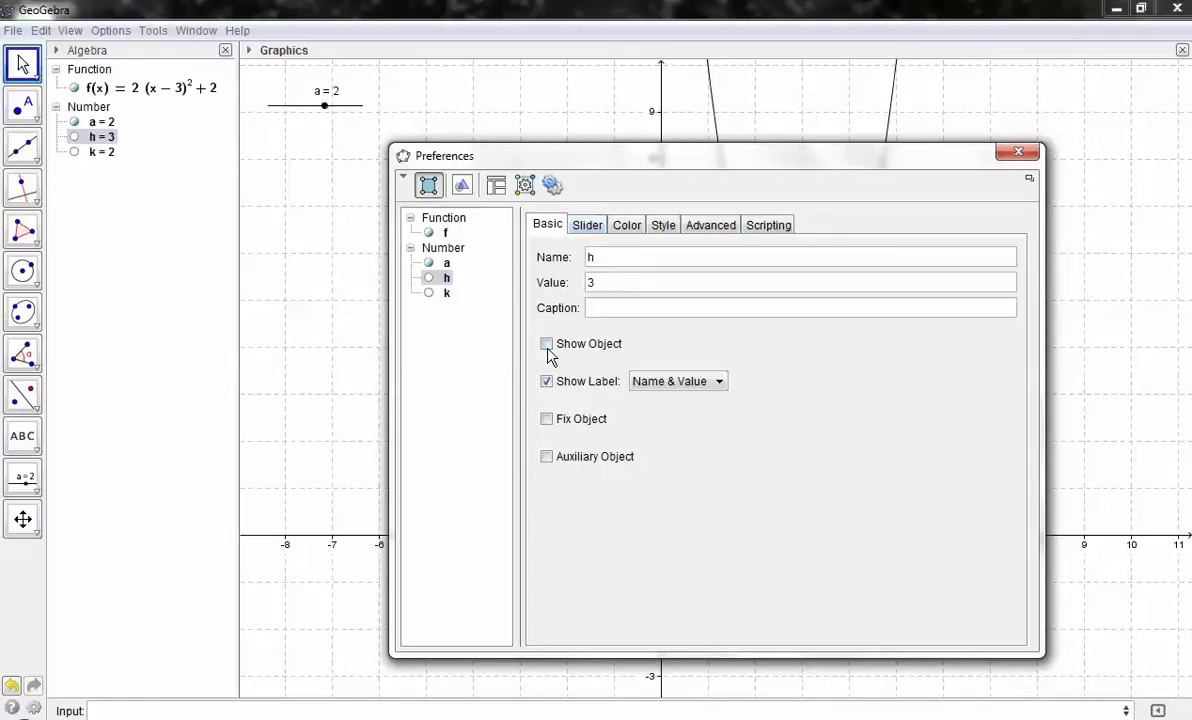
Step: Show the h and k sliders and give h a range of −10 to 510
click(546, 343)
click(446, 295)
click(546, 343)
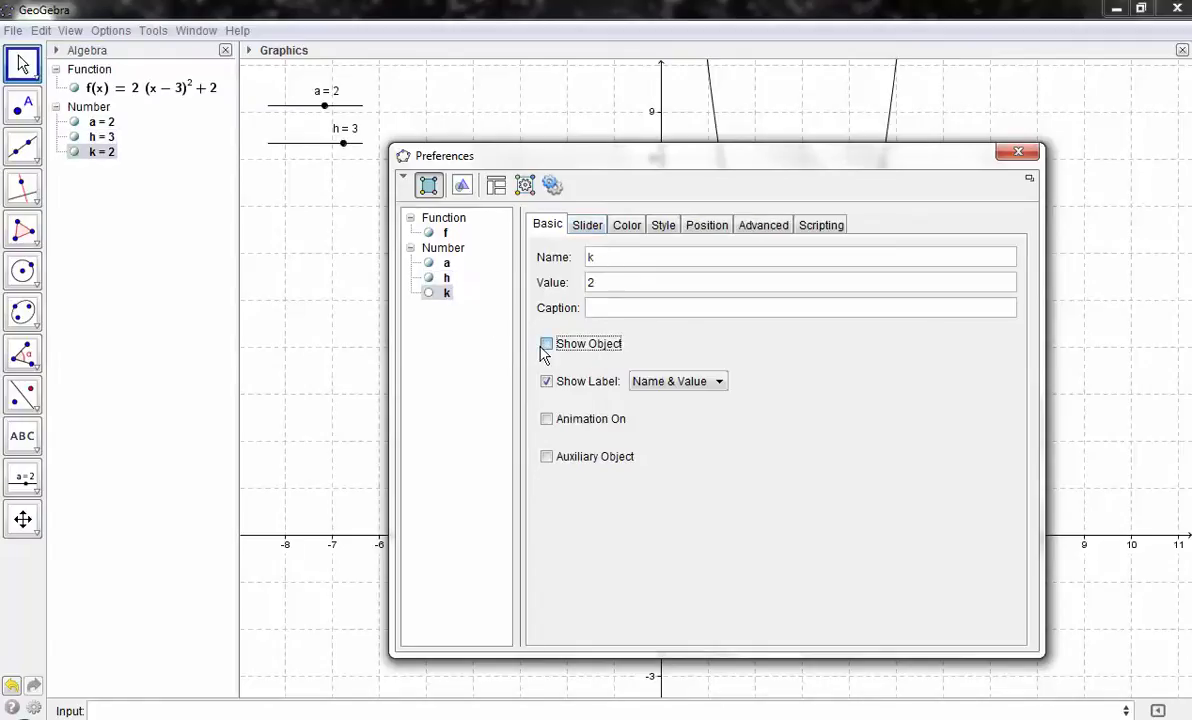
click(447, 283)
click(586, 224)
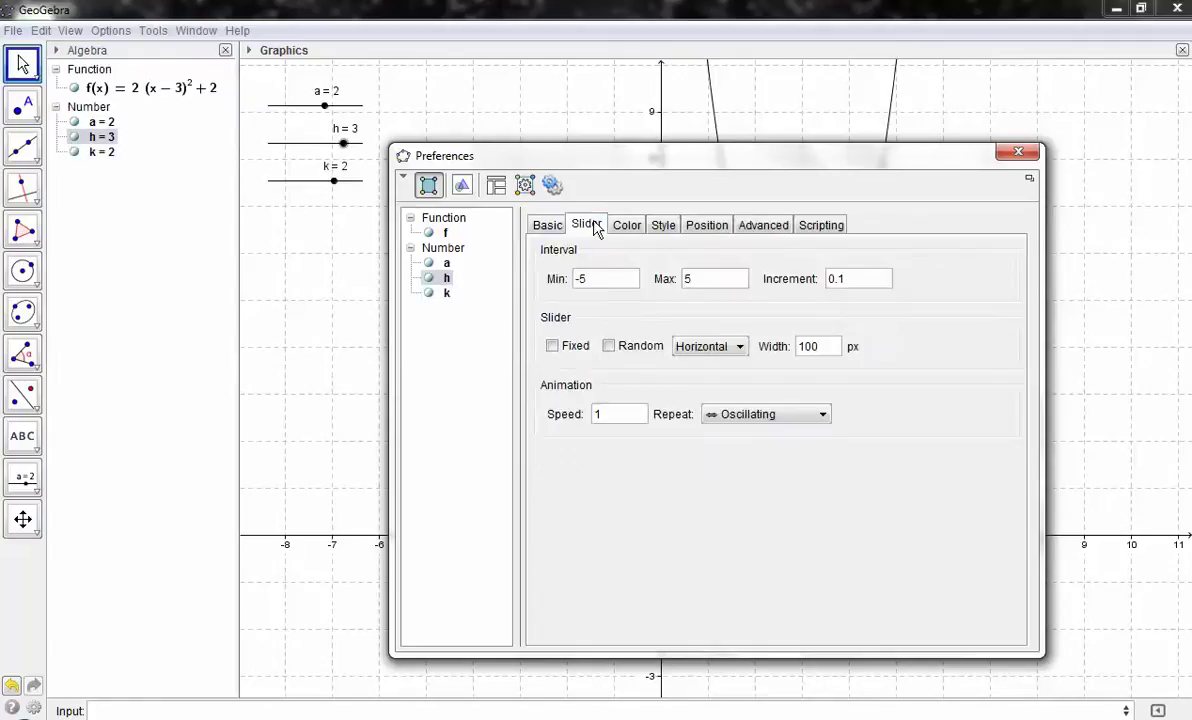
double_click(578, 279)
text(-)
key(Tab)
text(10)
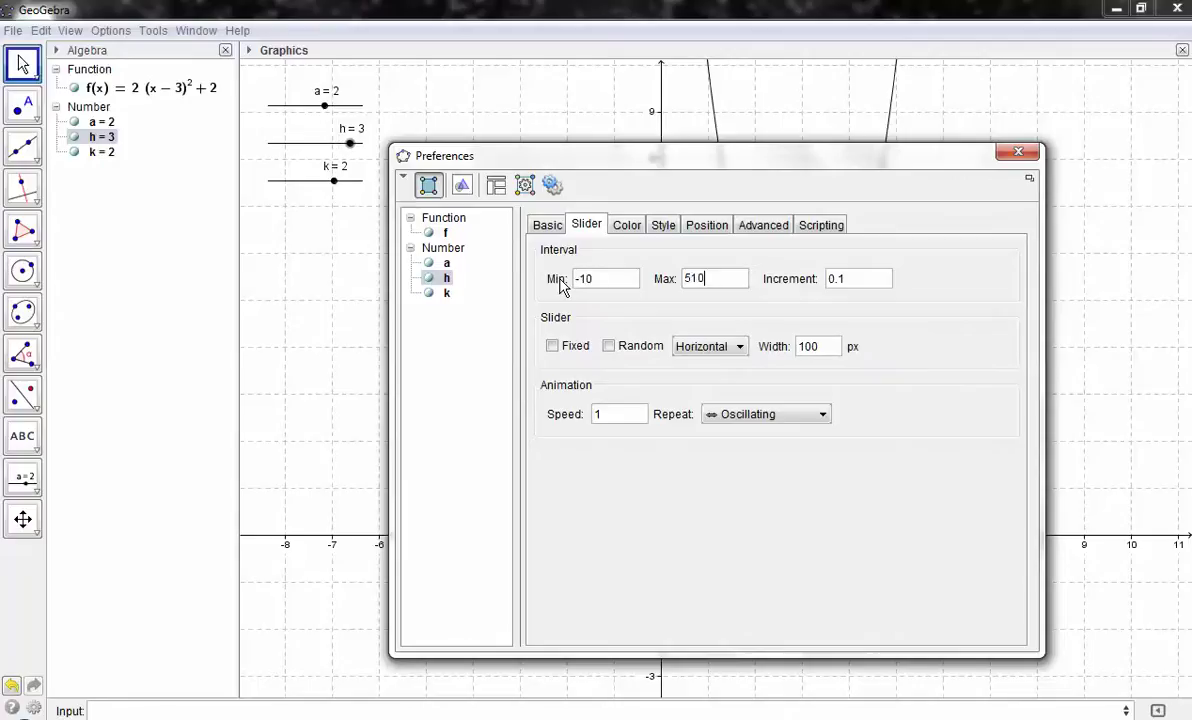
key(Tab)
text(1)
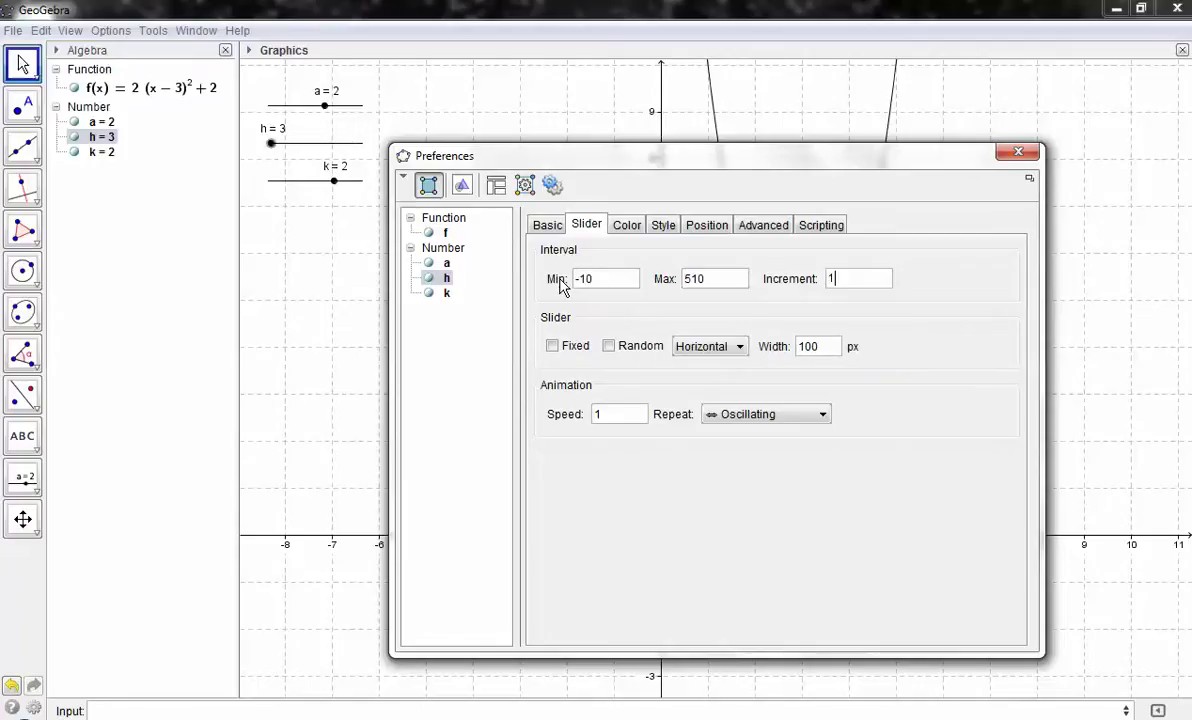
Step: Set k's slider minimum to −10 and its increment to 1
click(447, 292)
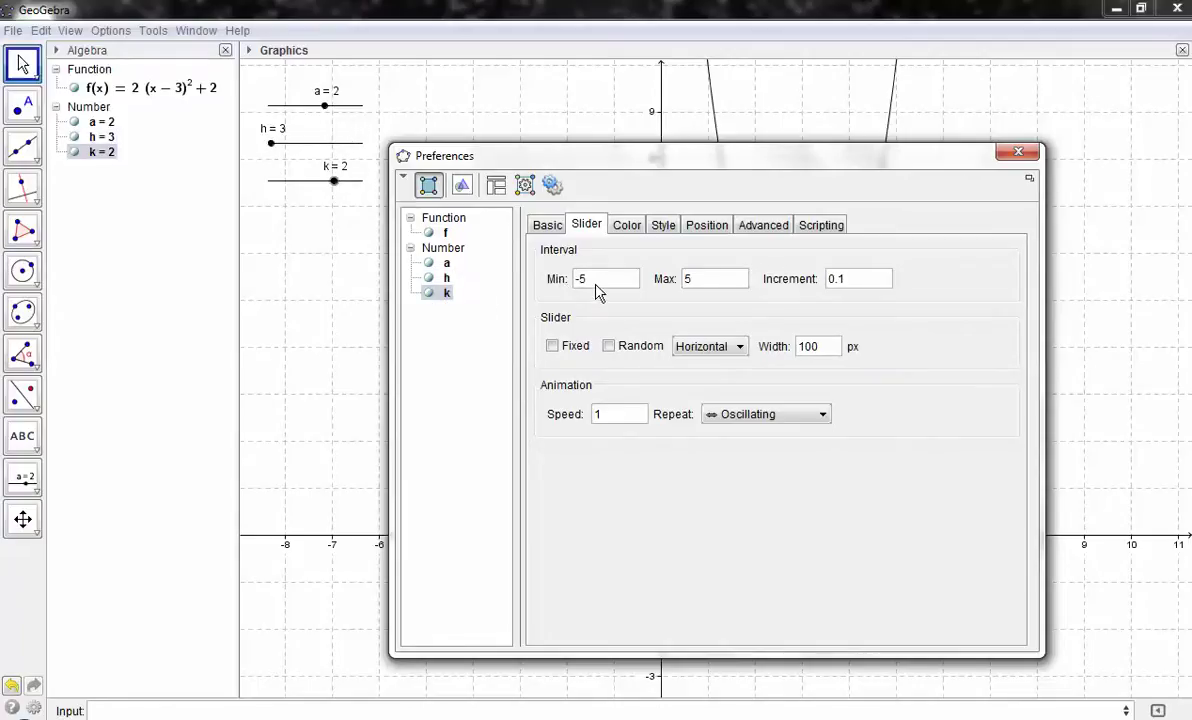
drag(590, 279, 562, 277)
text(-10)
key(Tab)
key(Tab)
key(BackSpace)
text(1)
click(575, 278)
Step: Edit f in the Algebra view so it reads a(x − h)² + k
click(1008, 162)
click(145, 88)
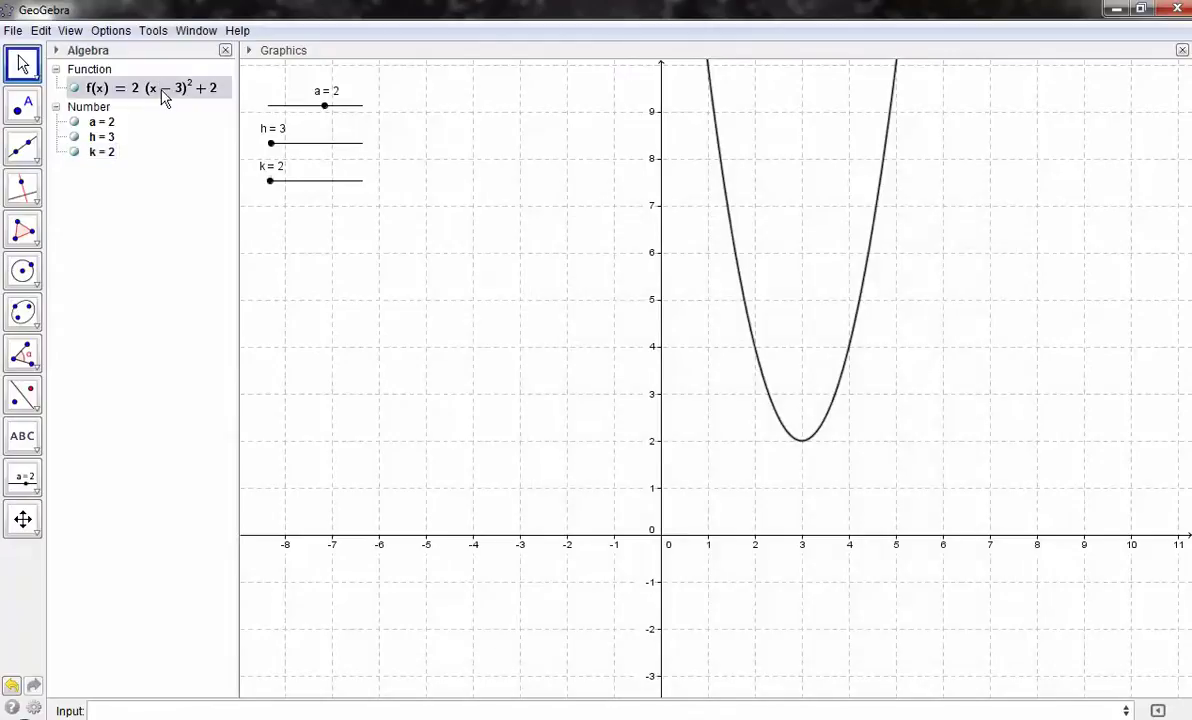
click(162, 88)
click(122, 88)
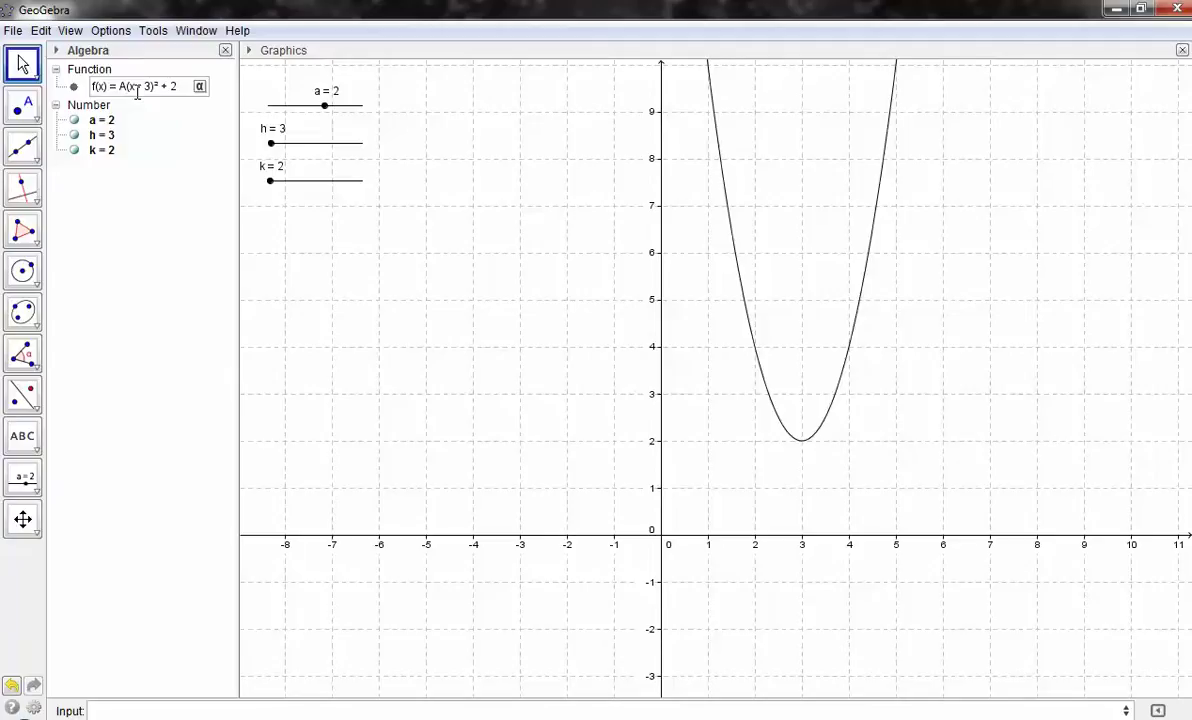
key(Right)
key(Delete)
text(h)
key(Return)
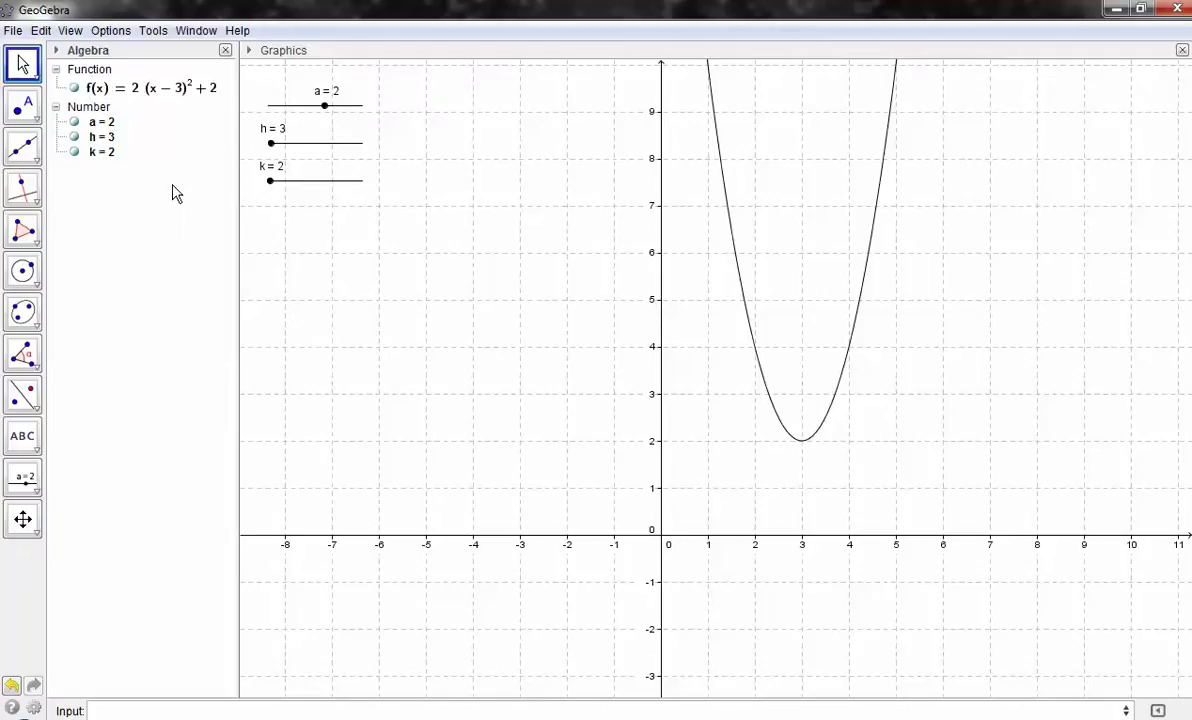
Step: Drag slider a to change the parabola's width, then slide h to 47.2
drag(325, 117, 317, 120)
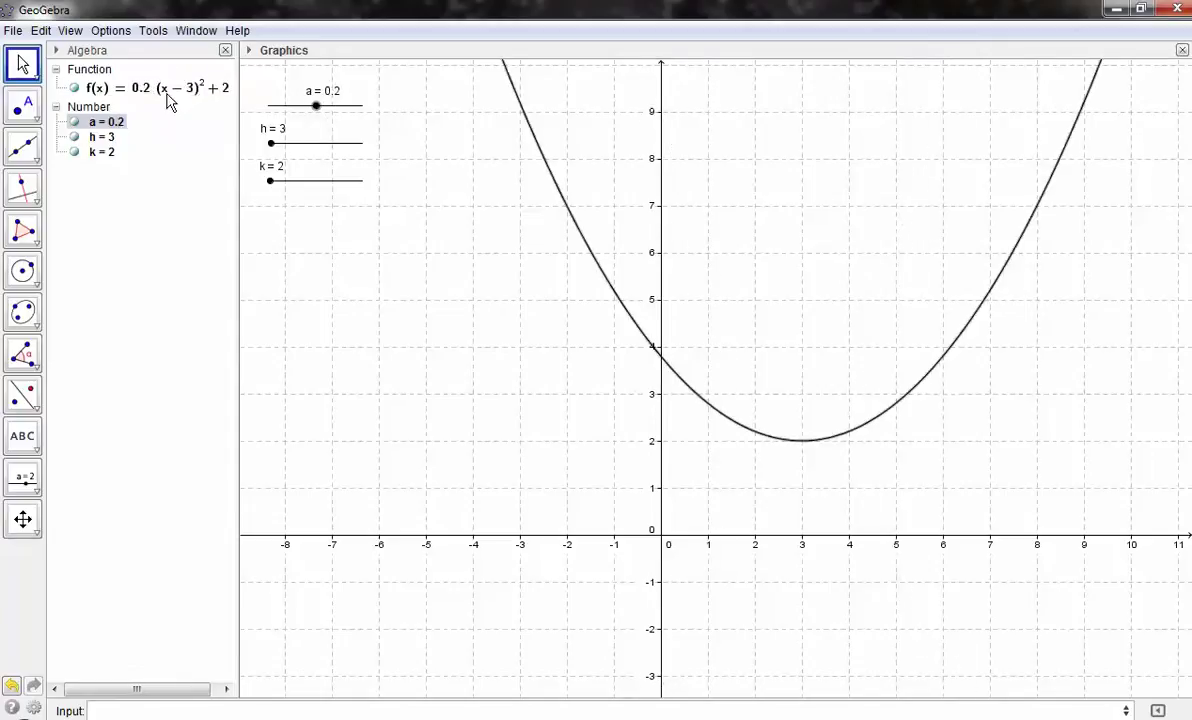
mouse_move(322, 114)
mouse_down()
mouse_move(281, 148)
mouse_move(330, 151)
mouse_move(280, 150)
mouse_up()
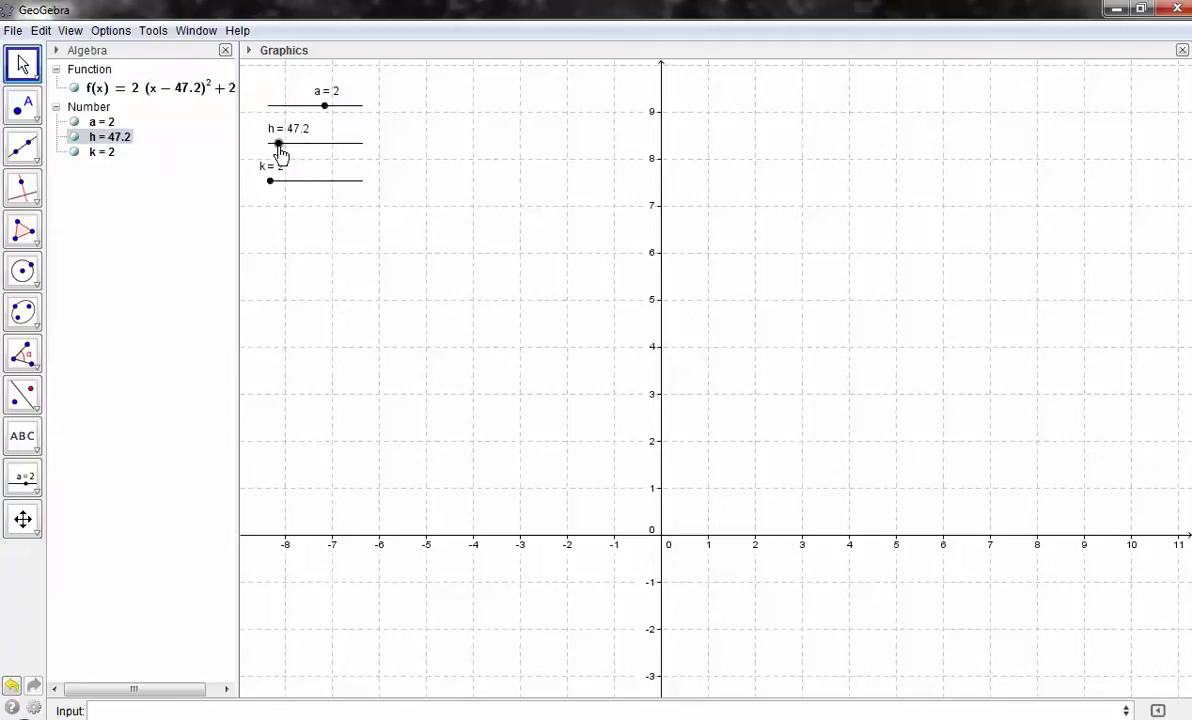
right_click(117, 137)
Step: Change h's slider maximum to 10 and its increment to 1
click(186, 349)
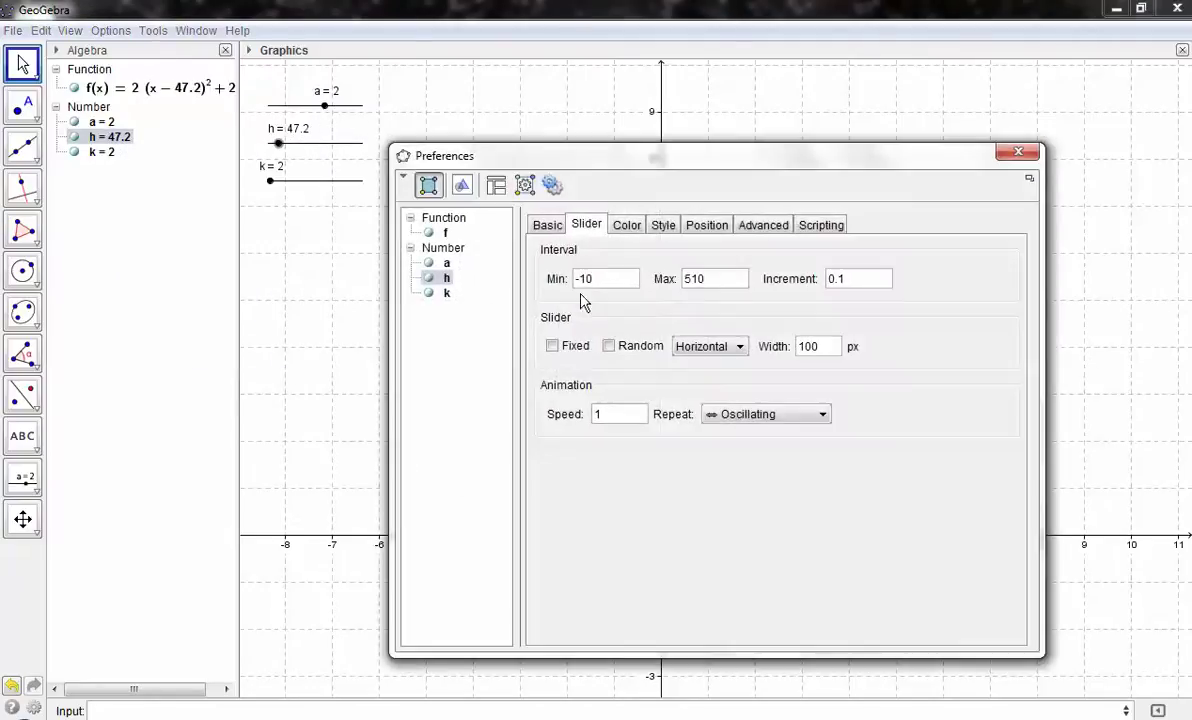
drag(711, 286, 677, 288)
text(10)
click(840, 282)
drag(856, 282, 826, 283)
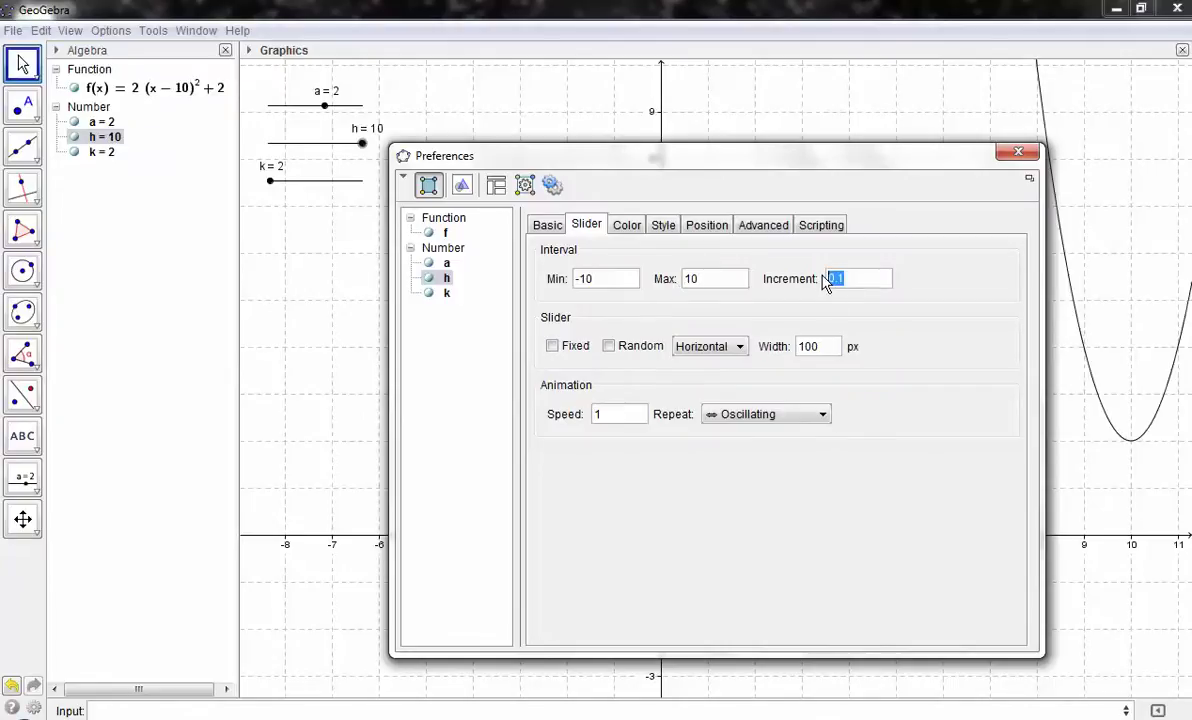
text(1)
click(709, 283)
click(1018, 152)
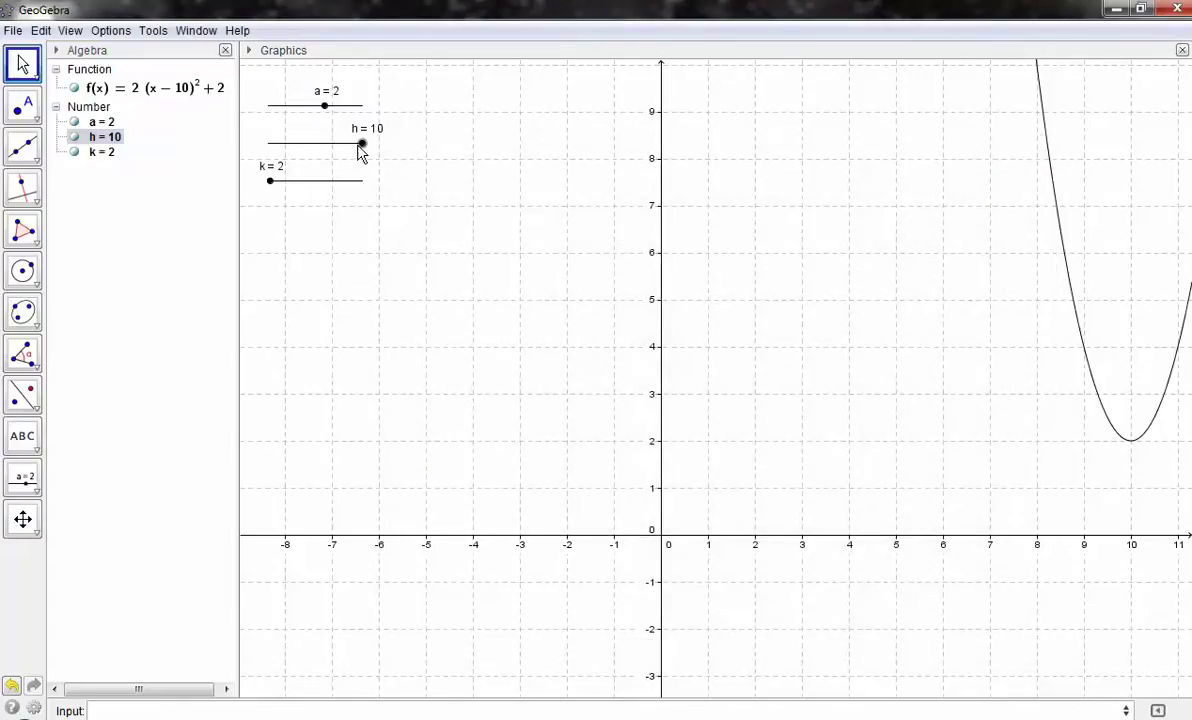
Step: Drag h to 4 and k to −10, moving the vertex to (4, −10)
mouse_move(360, 146)
mouse_down()
mouse_move(326, 146)
mouse_move(335, 159)
mouse_up()
mouse_move(273, 183)
mouse_down()
mouse_move(284, 183)
mouse_move(268, 183)
mouse_up()
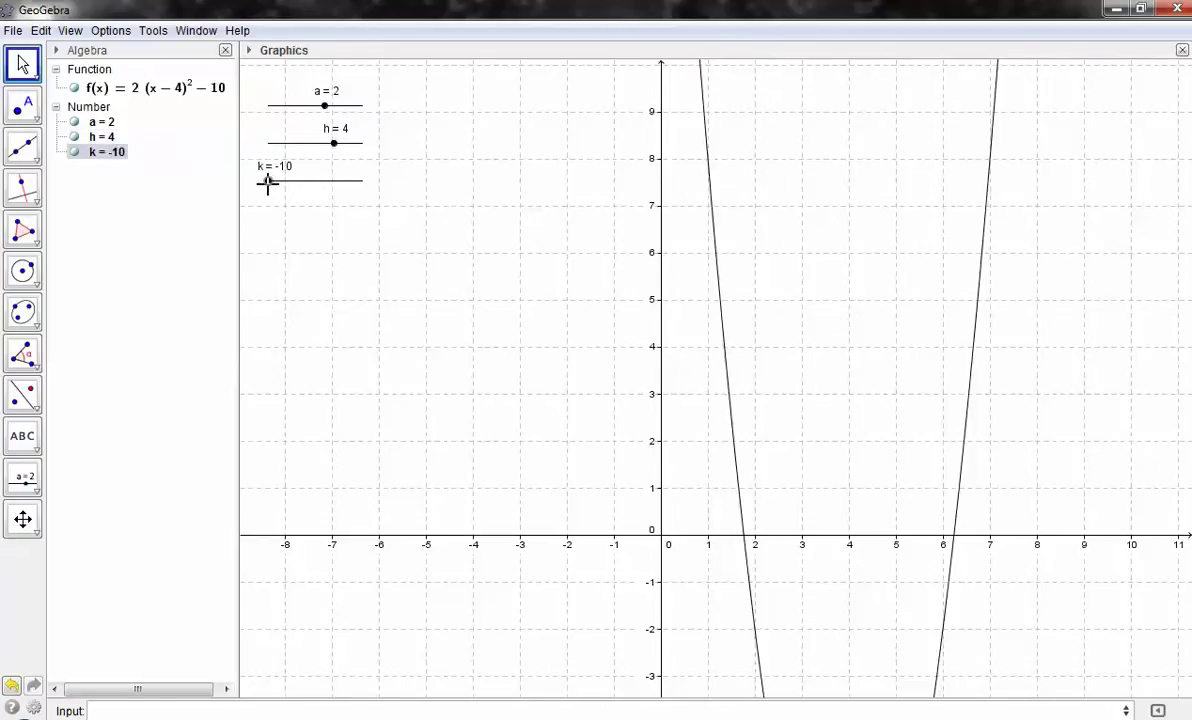
Step: Cap k's slider at a maximum of 10 and drag k to 4, lifting the vertex to (4, 4)
right_click(115, 151)
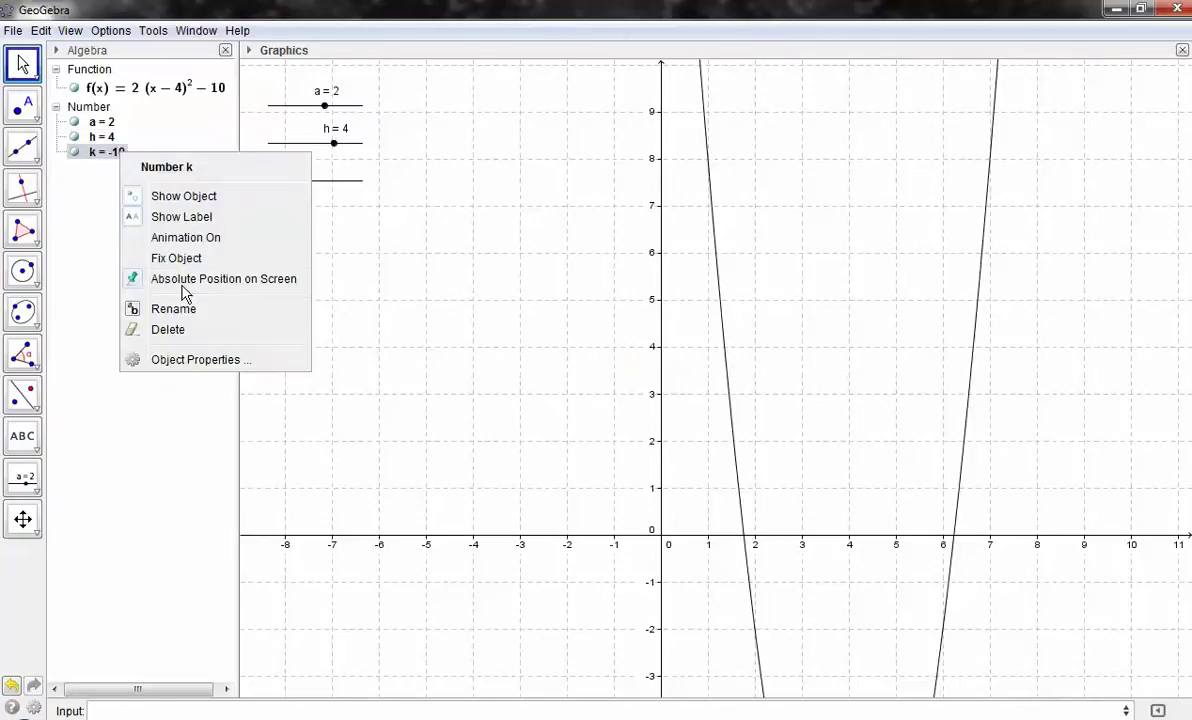
click(183, 360)
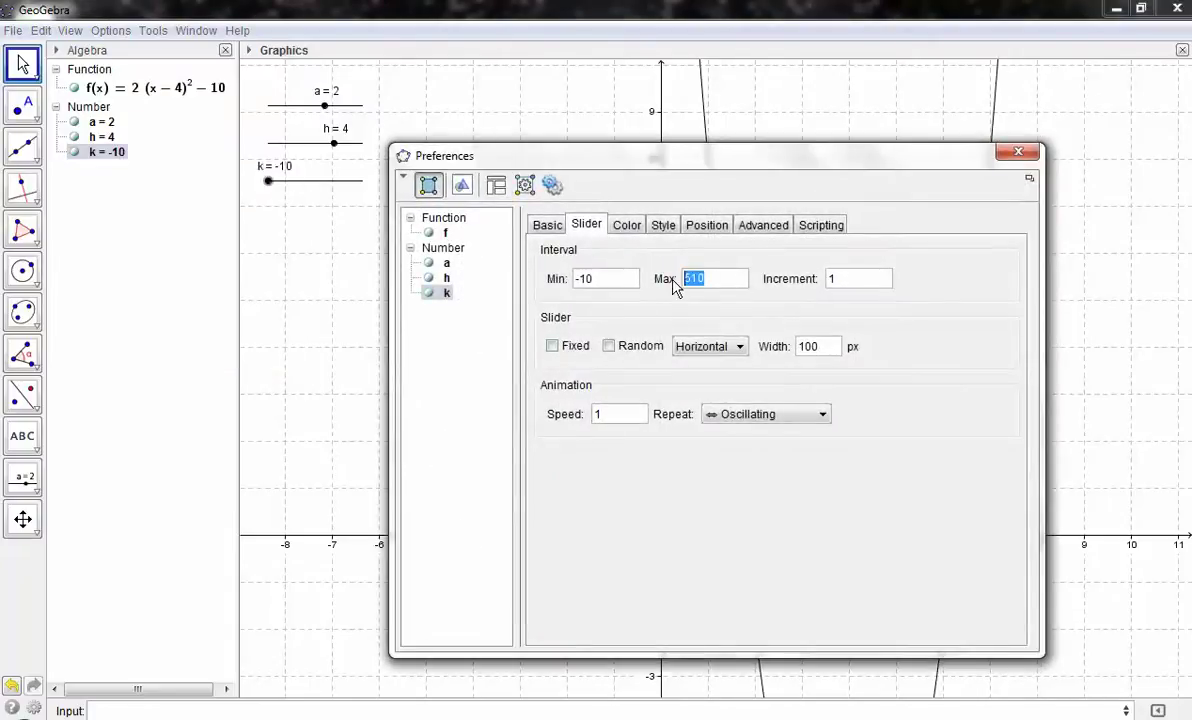
text(10)
click(1015, 152)
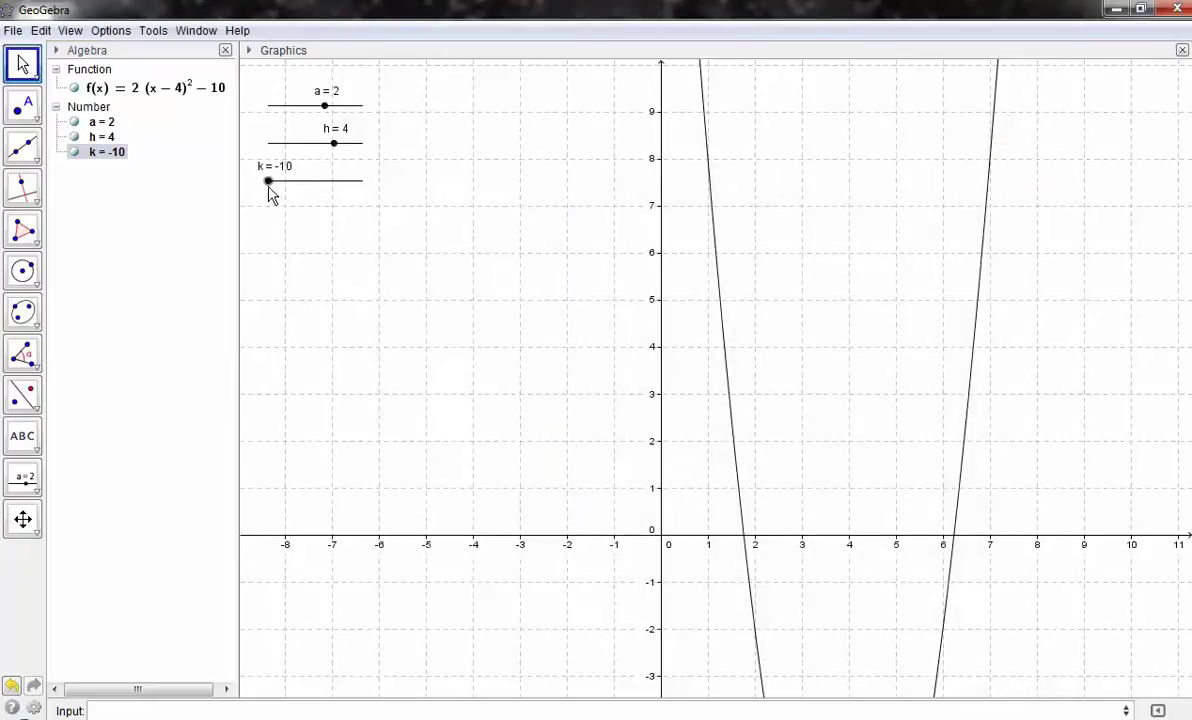
drag(268, 190, 334, 181)
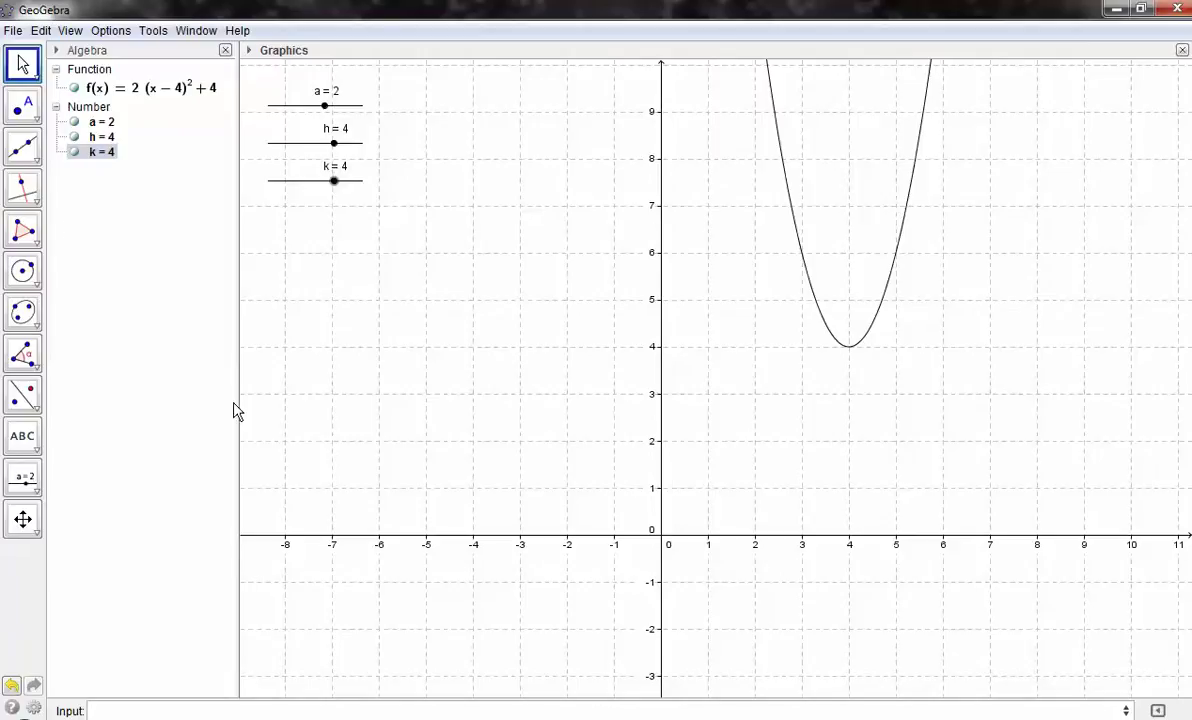
click(182, 711)
Step: Enter a*abs(x-h)+k to graph the absolute-value function g
text(abs()
text(x-h)
key(Right)
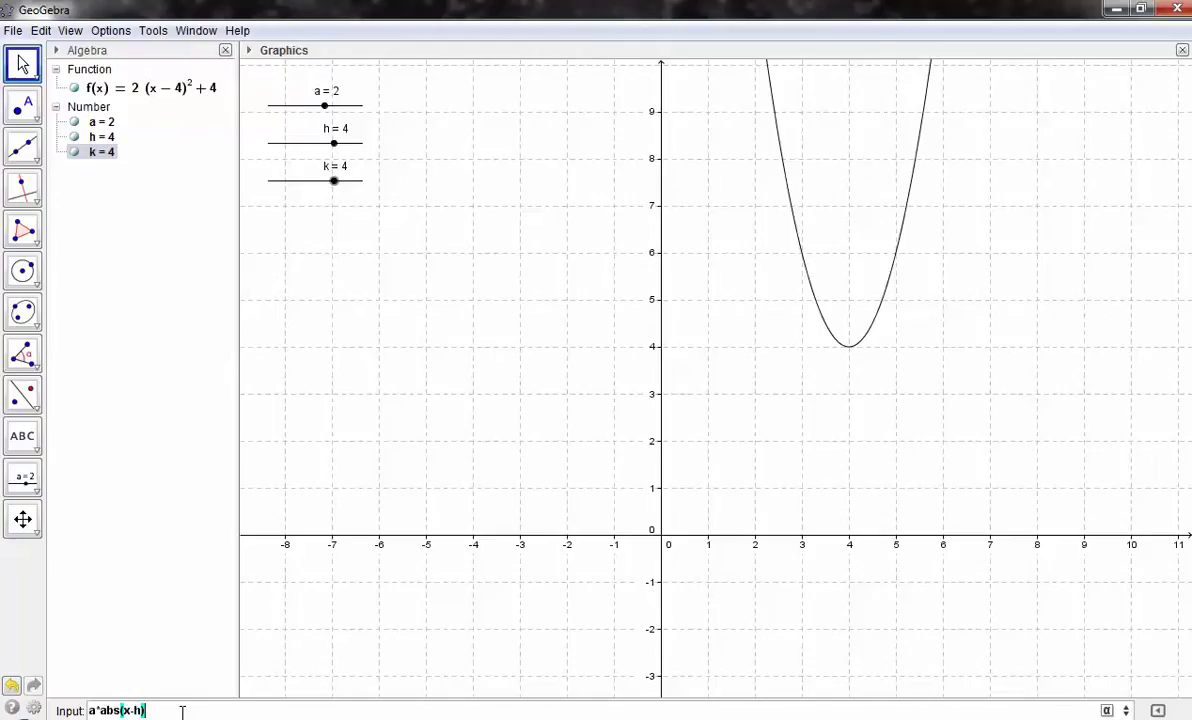
text(+k)
key(Return)
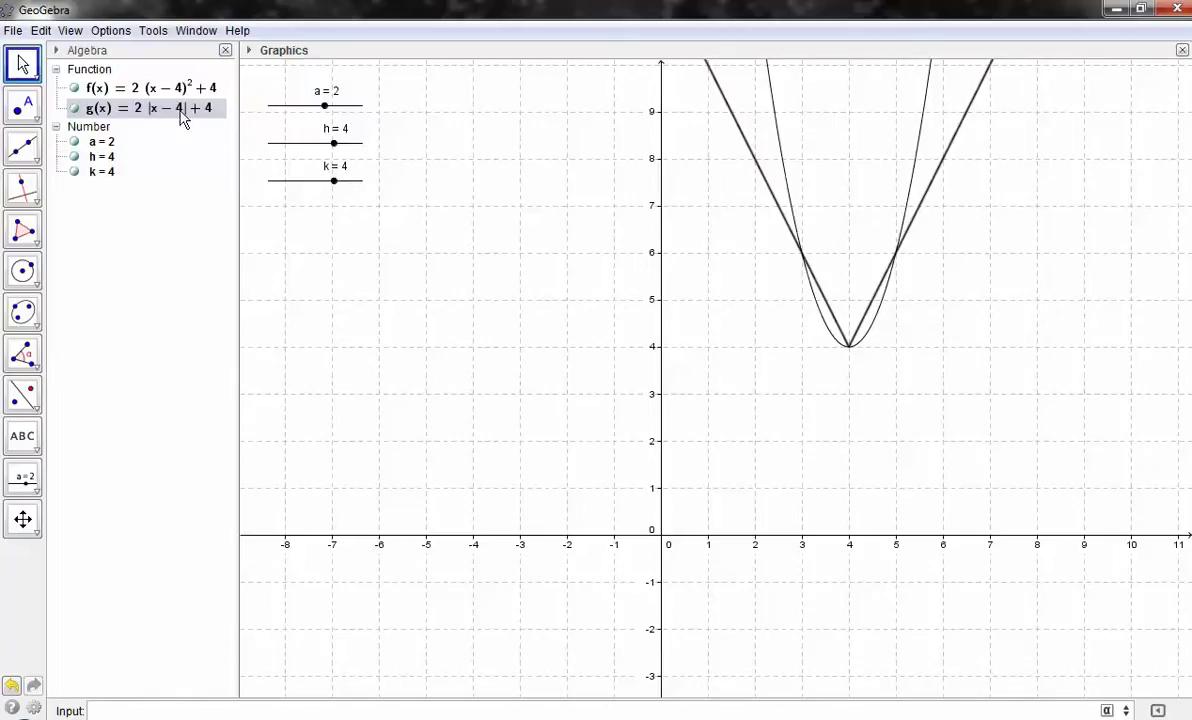
Step: Drag sliders h and k to 0 and a to 1
mouse_move(334, 143)
mouse_down()
mouse_move(315, 143)
mouse_move(340, 184)
mouse_up()
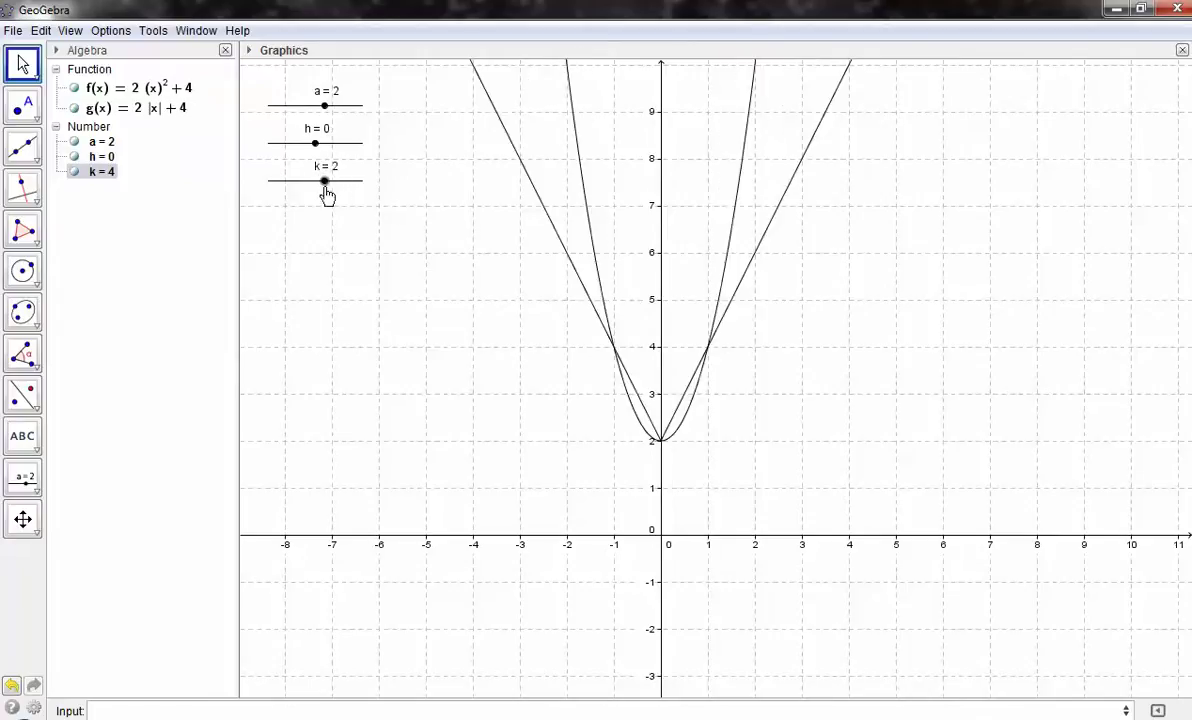
drag(327, 194, 316, 196)
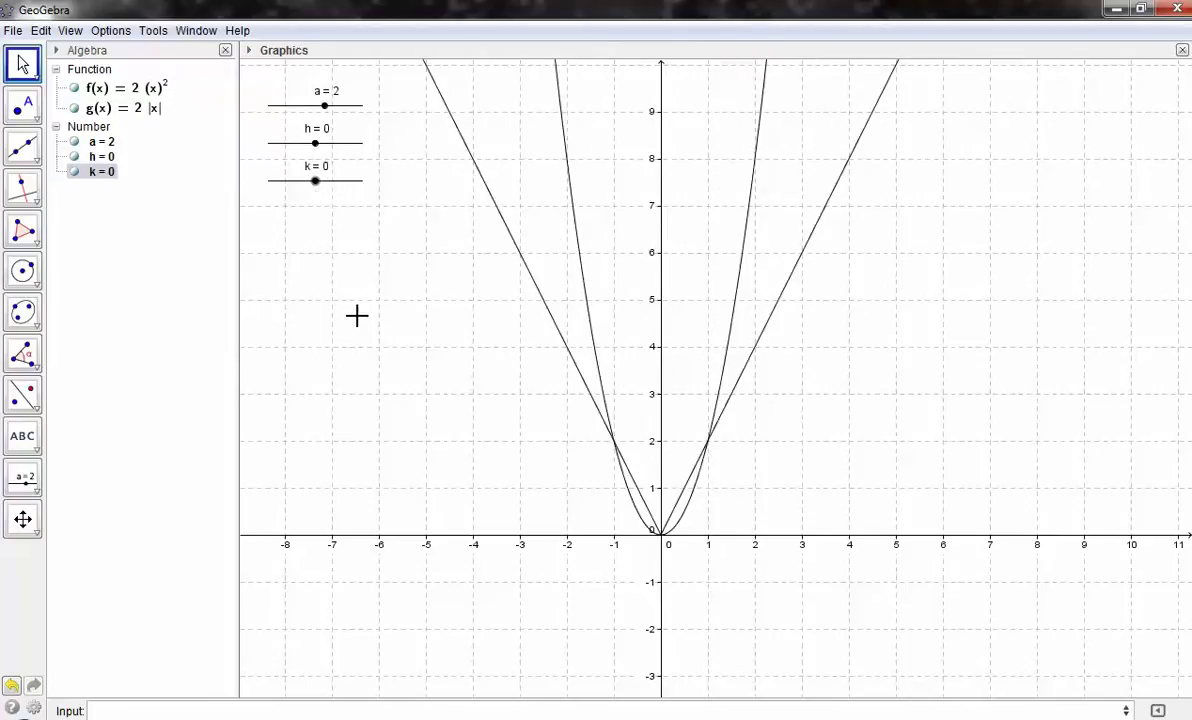
click(325, 107)
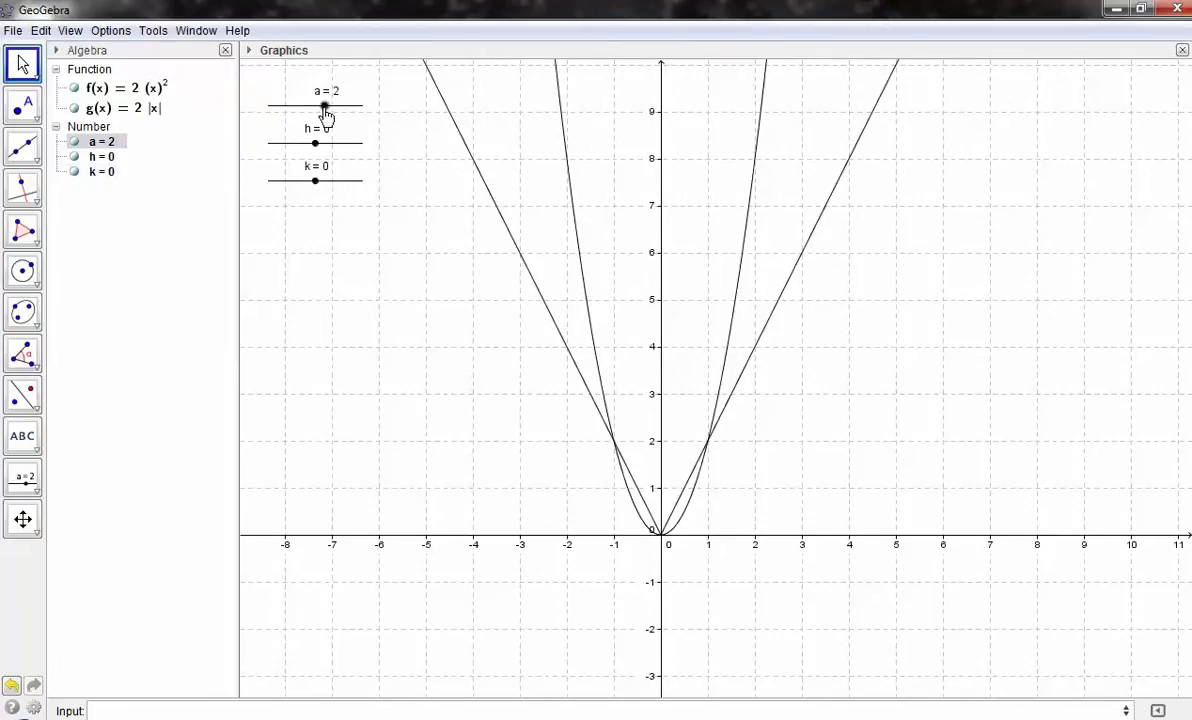
drag(325, 115, 321, 116)
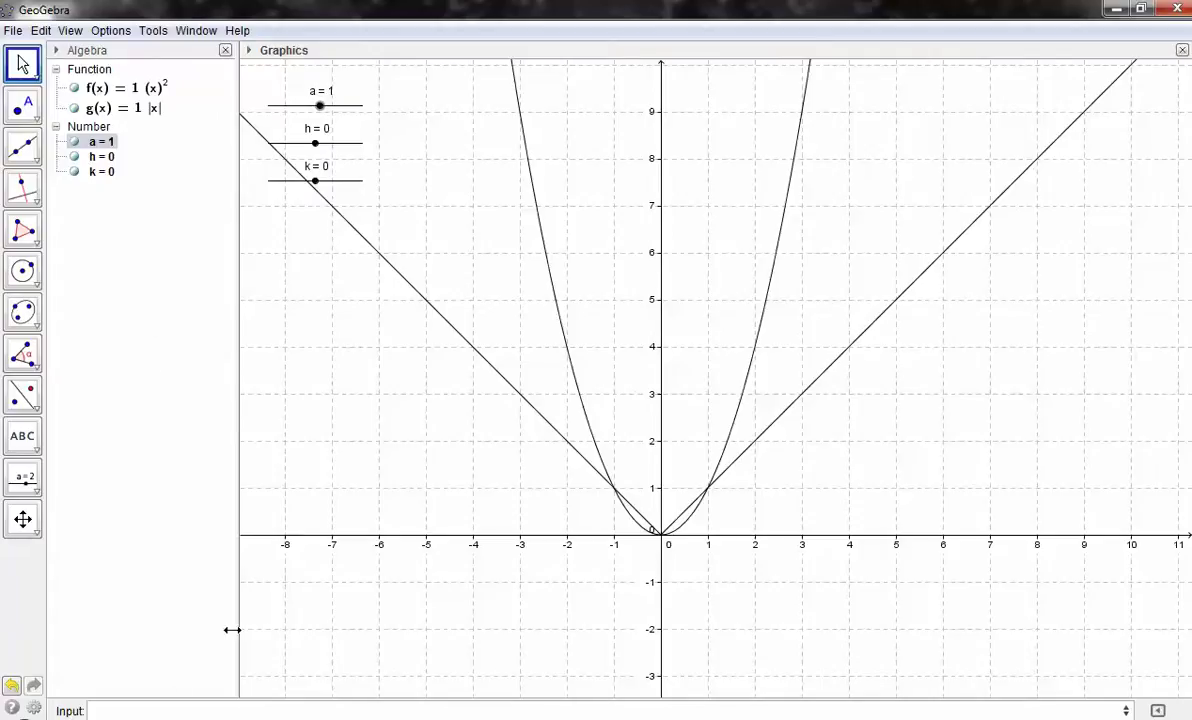
Step: Enter the cubic p(x) = a(x − h)³ + k in the Input bar
click(137, 703)
text(x-h)
text()^3+k)
key(Return)
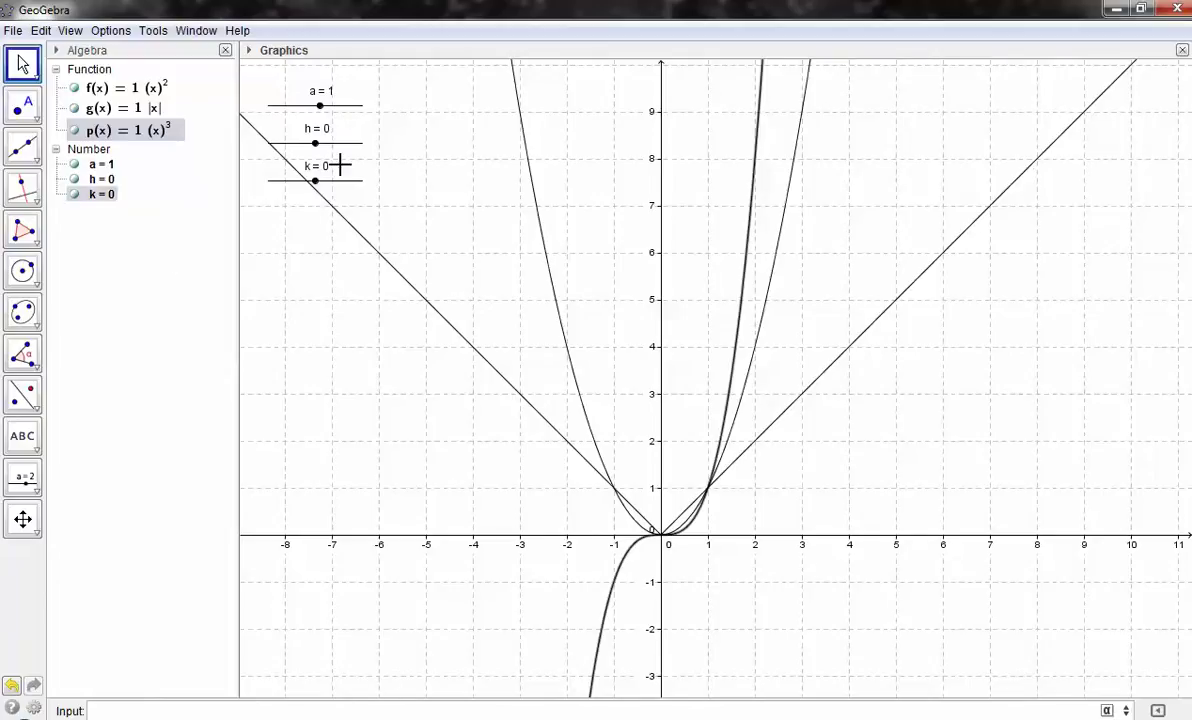
Step: Try sliders h = 2 and k = −2, then settle on h = 0, k = 1
click(315, 143)
drag(318, 145, 324, 143)
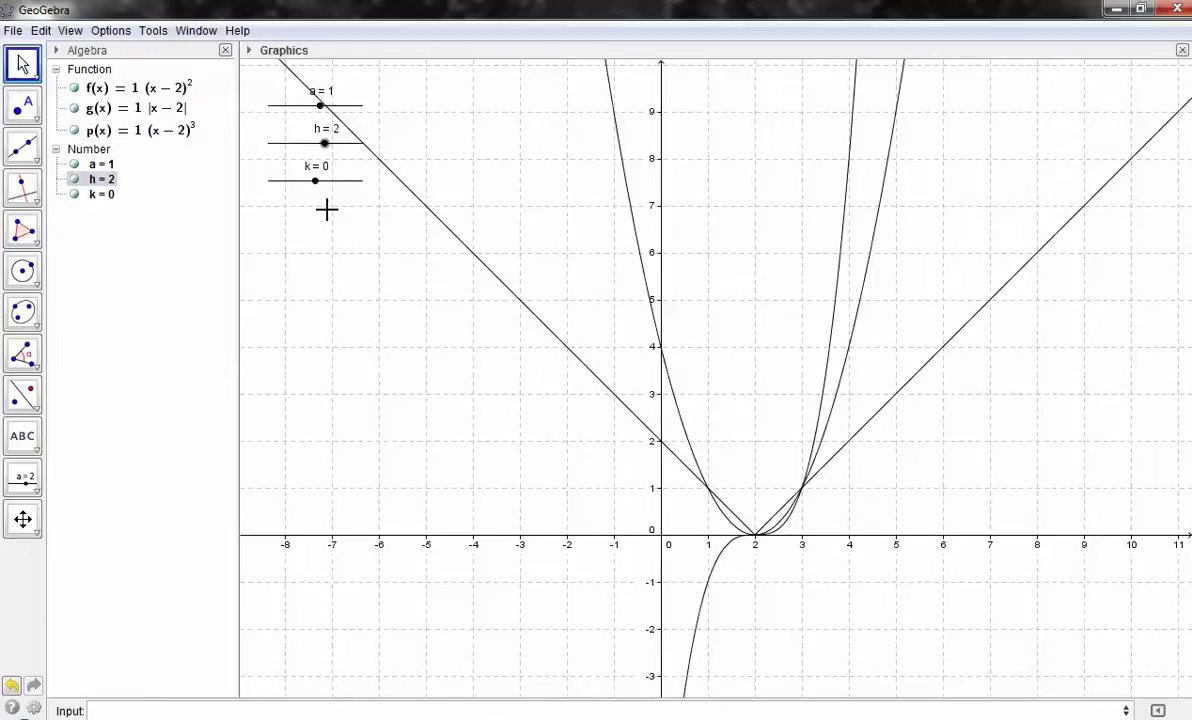
click(315, 182)
drag(315, 183, 305, 182)
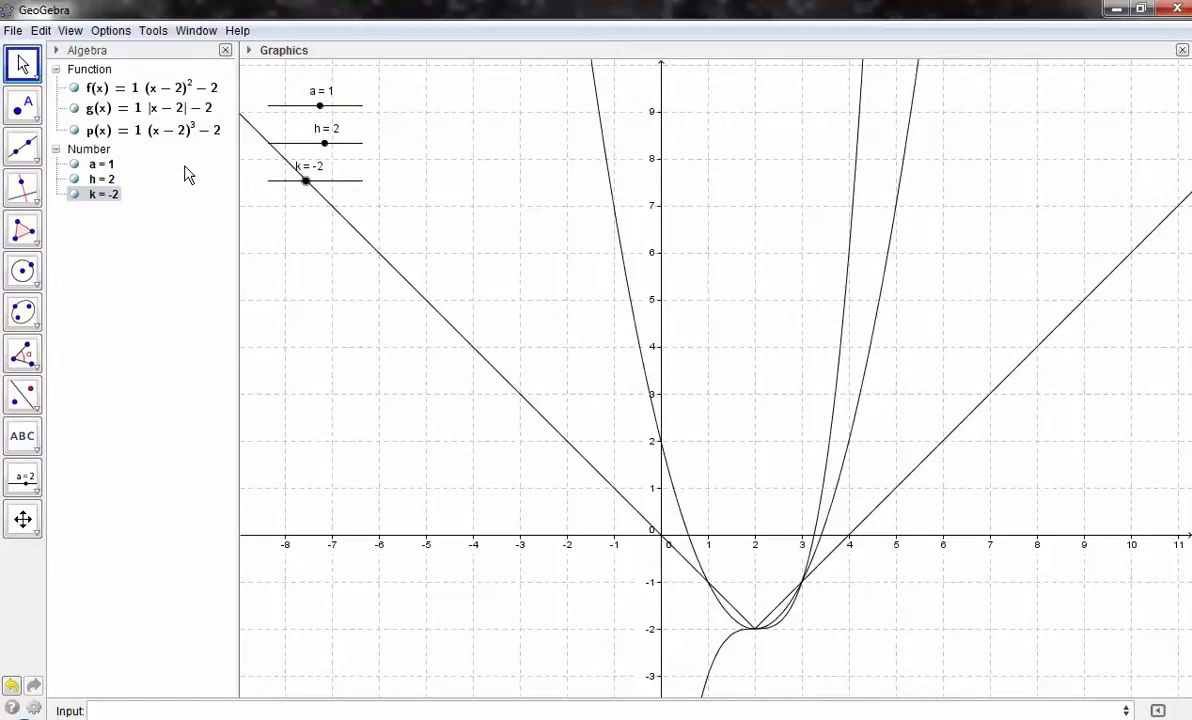
click(115, 711)
drag(307, 183, 321, 189)
drag(324, 144, 313, 143)
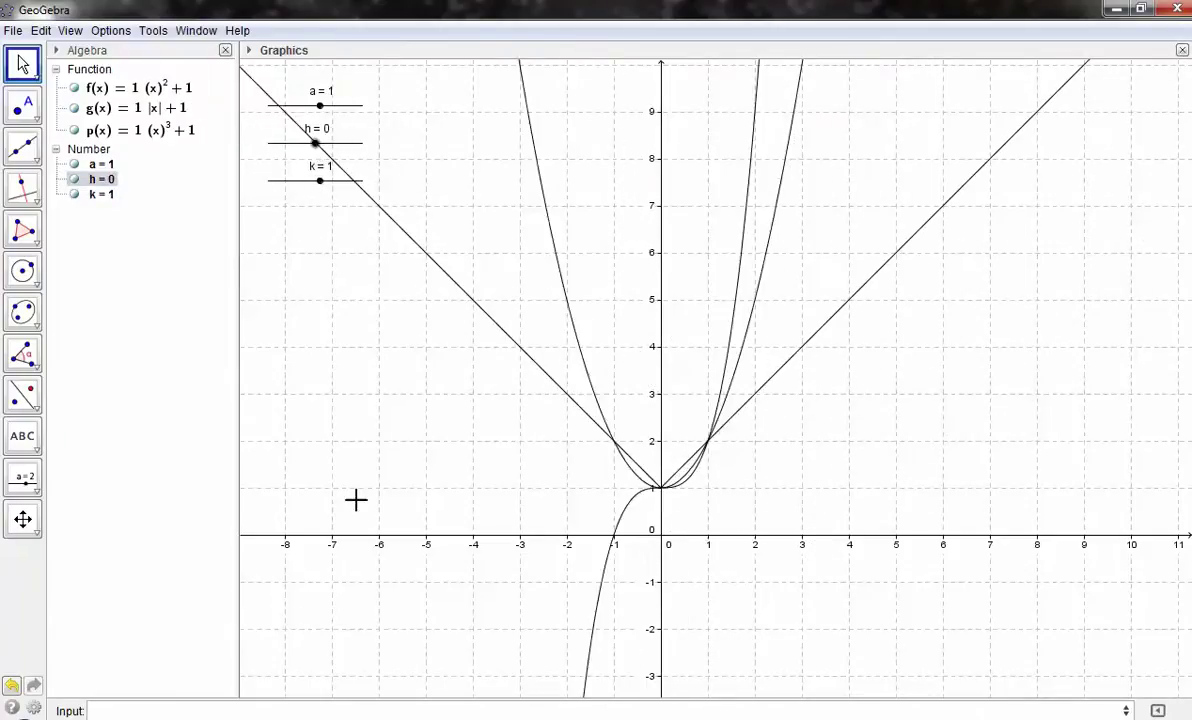
click(131, 711)
Step: Graph the linear function q(x) = a(x − h) + k, shown as x + 1
text(a)
text((x))
text(-h)
text())
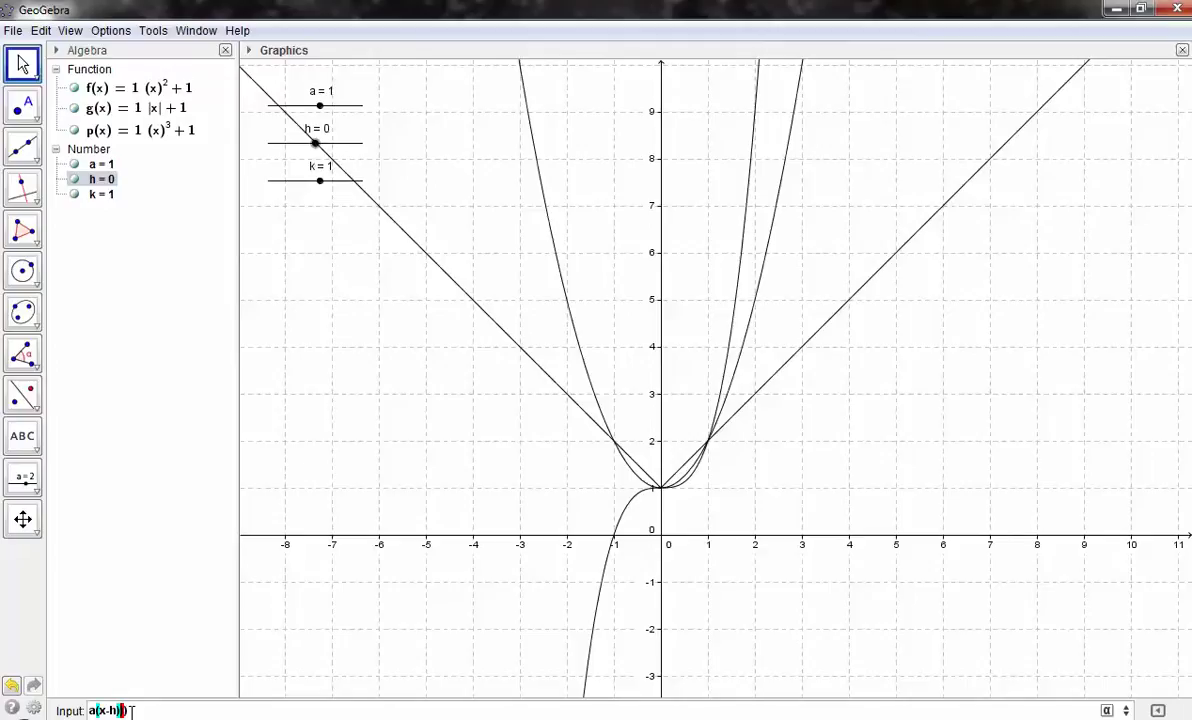
text(+k)
key(Return)
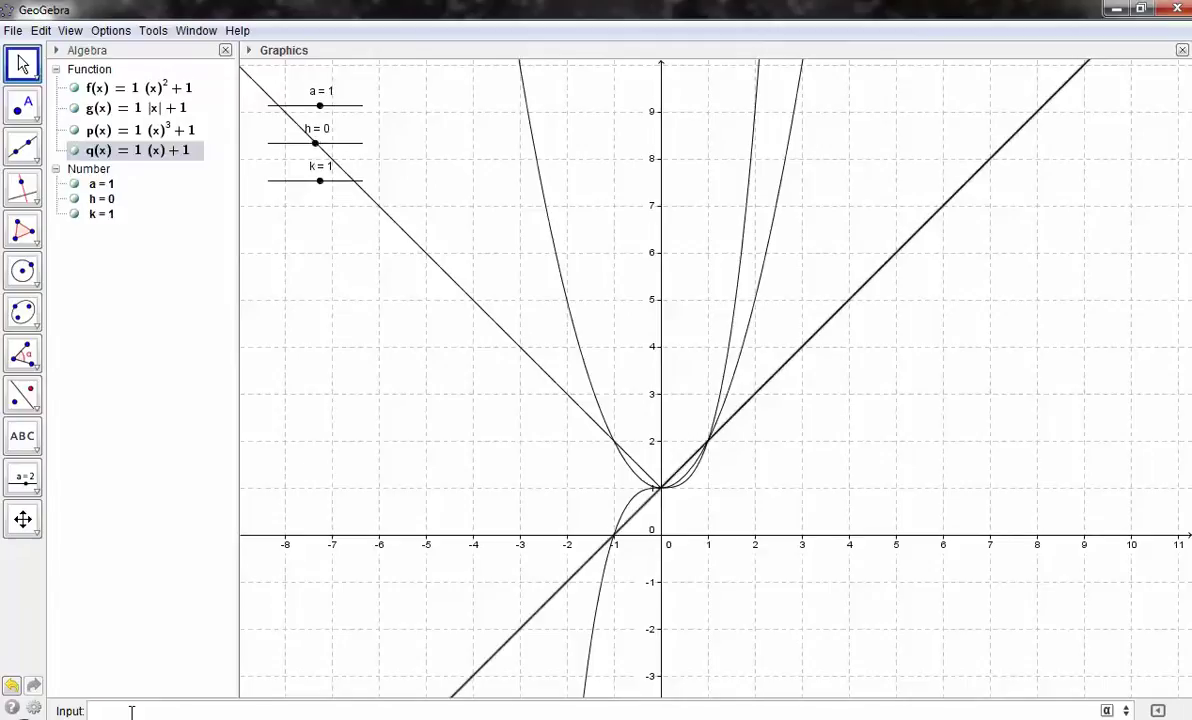
right_click(156, 150)
Step: Set line q's colour to red in Object Properties
click(216, 312)
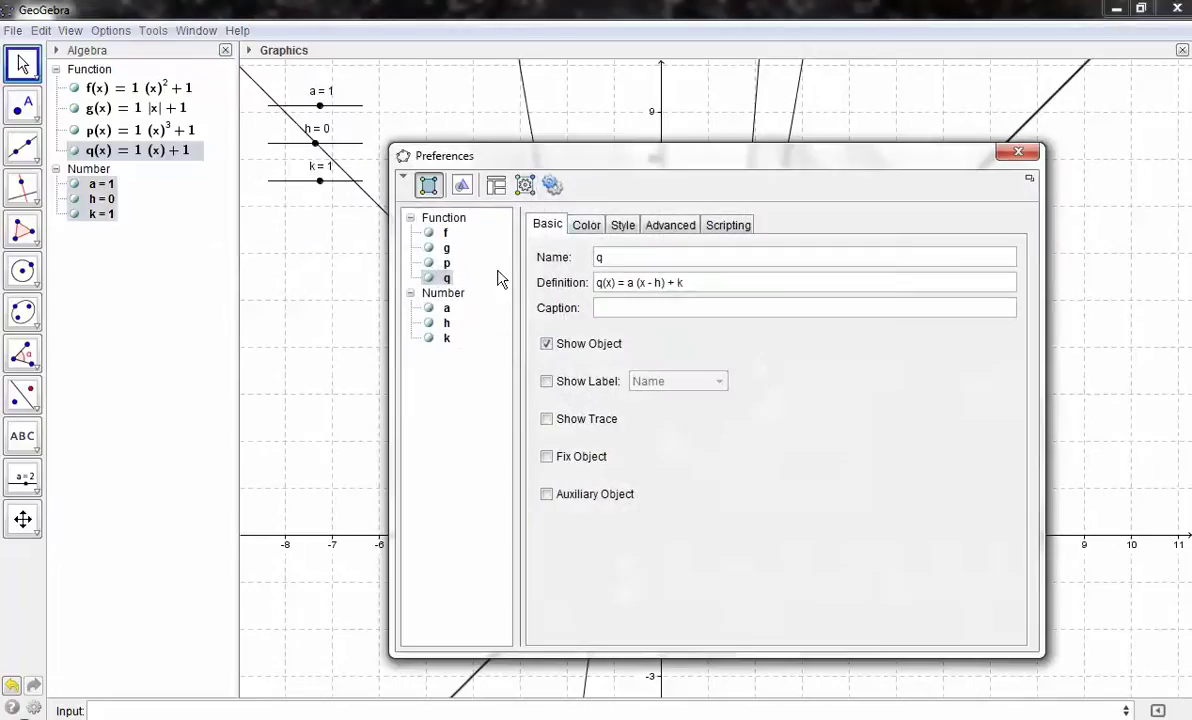
click(590, 225)
click(566, 261)
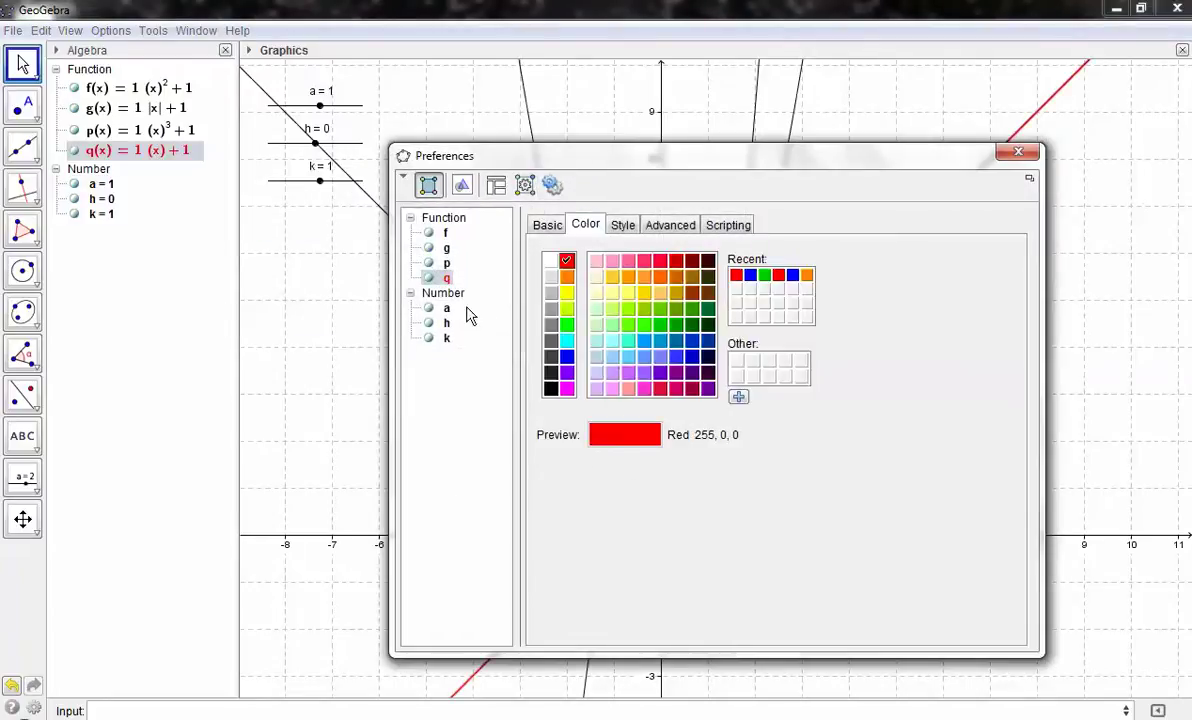
click(1018, 152)
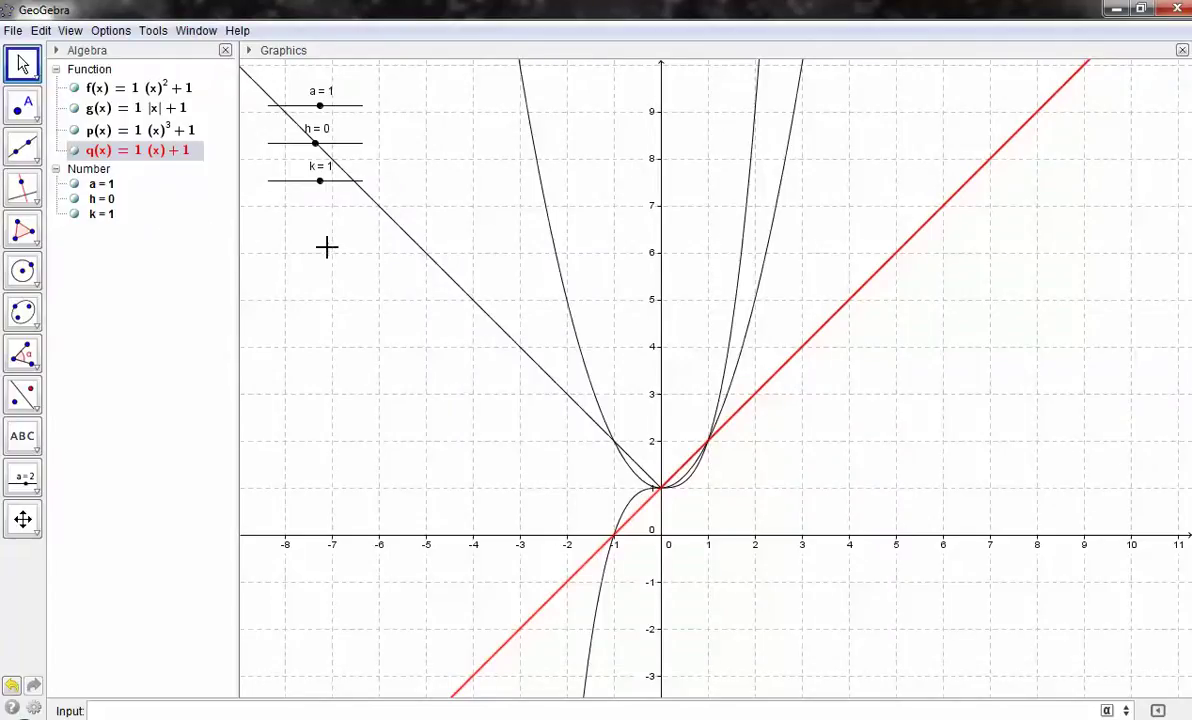
click(318, 147)
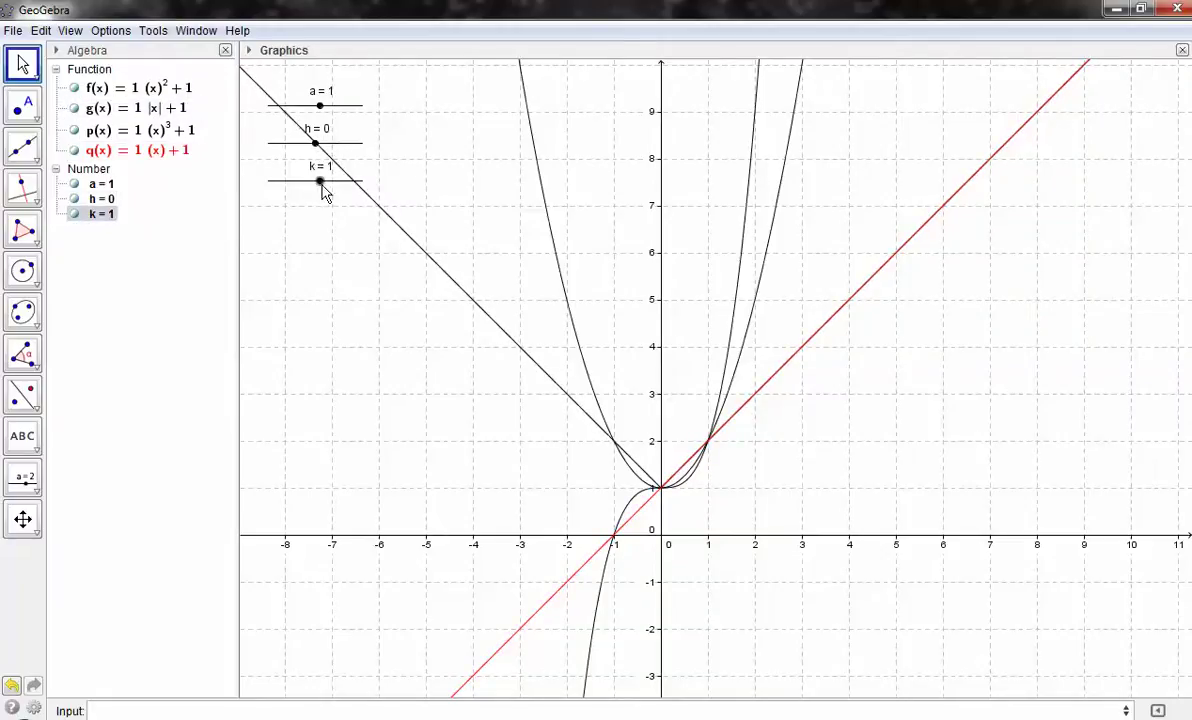
Step: Move sliders to h = −1 and k = 2, shifting all graphs to (−1, 2)
mouse_move(321, 186)
mouse_down()
mouse_move(331, 146)
mouse_move(300, 160)
mouse_move(314, 152)
mouse_move(324, 180)
mouse_up()
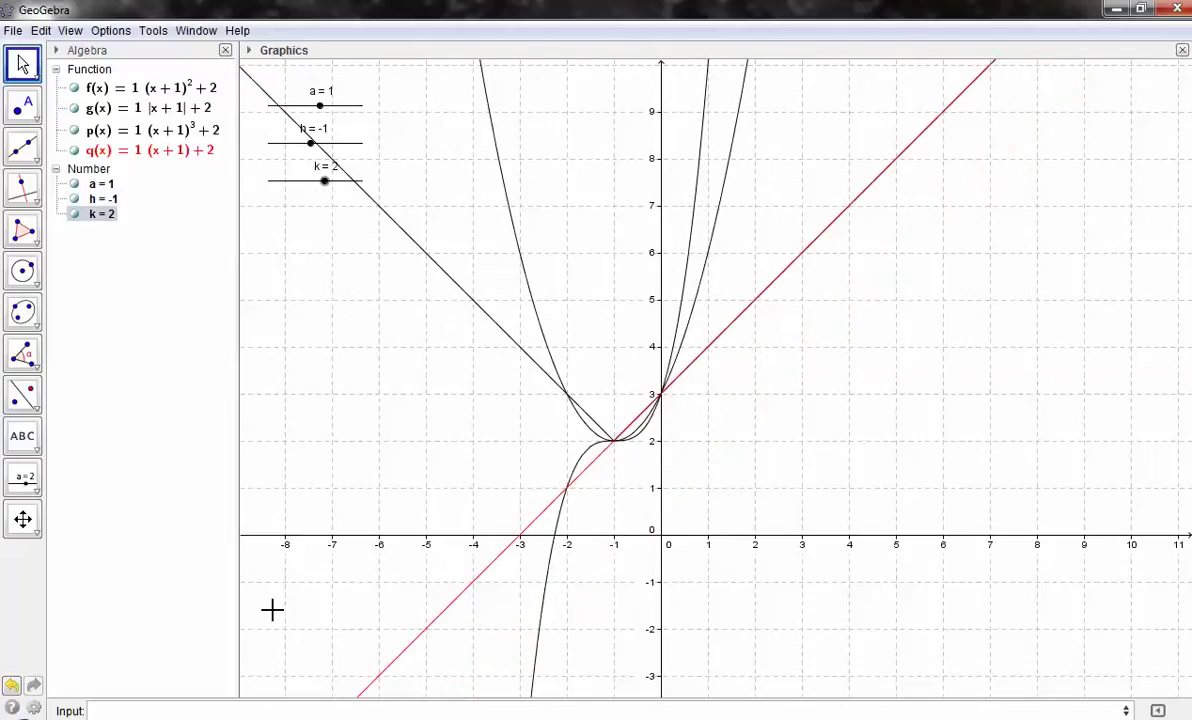
click(143, 710)
Step: Graph r(x) = a·sin(x − h) + k and raise k toward 3
text(in)
text(x-)
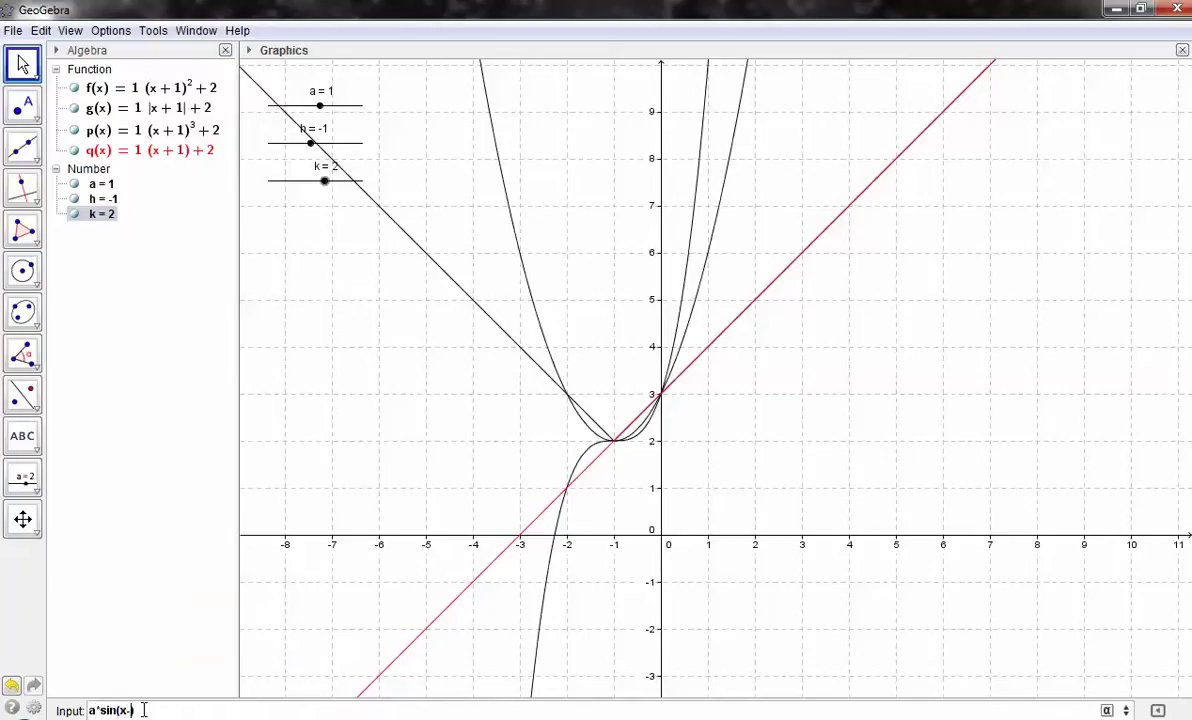
text())
text(+k)
key(Return)
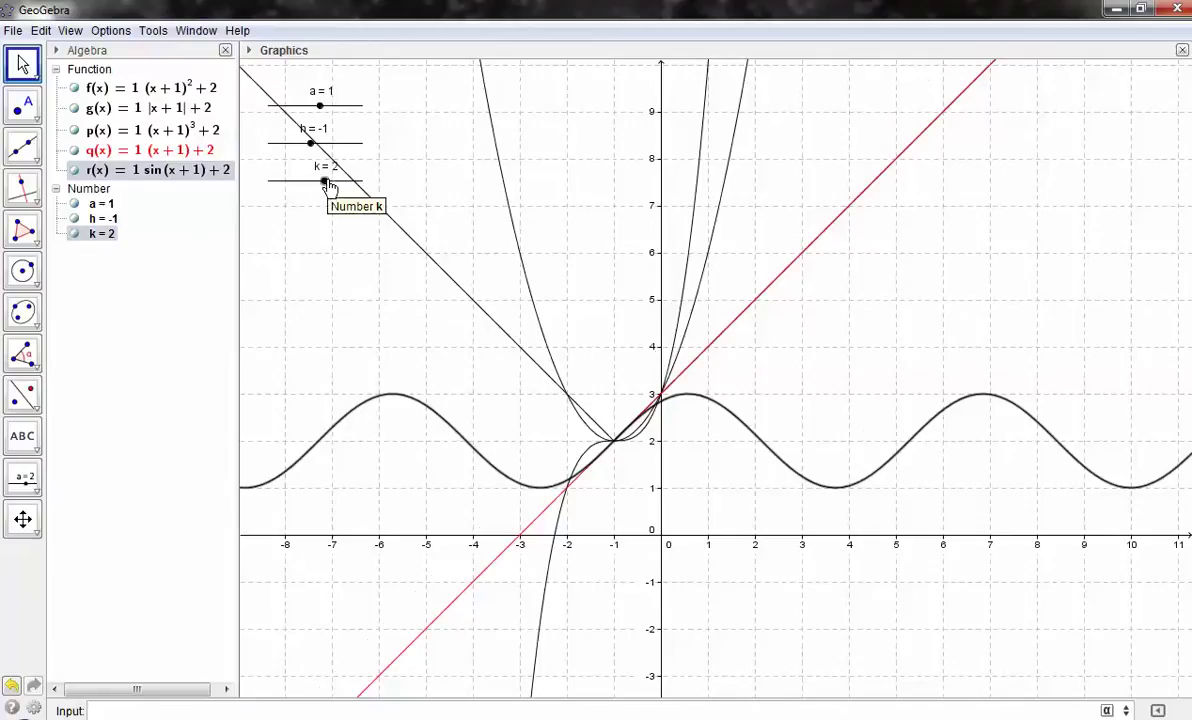
mouse_move(328, 187)
mouse_down()
mouse_move(313, 191)
mouse_move(331, 189)
mouse_up()
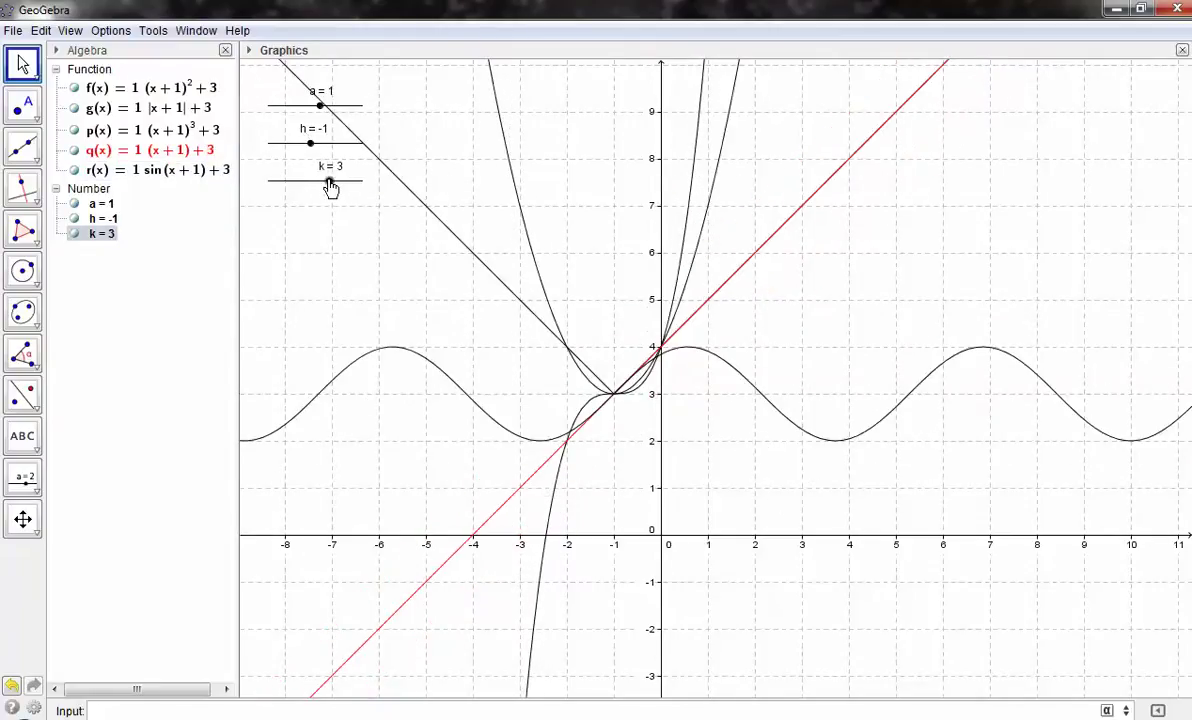
Step: Set h back to 0 and a to 1.8, with k at 3
mouse_move(310, 143)
mouse_down()
mouse_move(337, 150)
mouse_move(314, 150)
mouse_up()
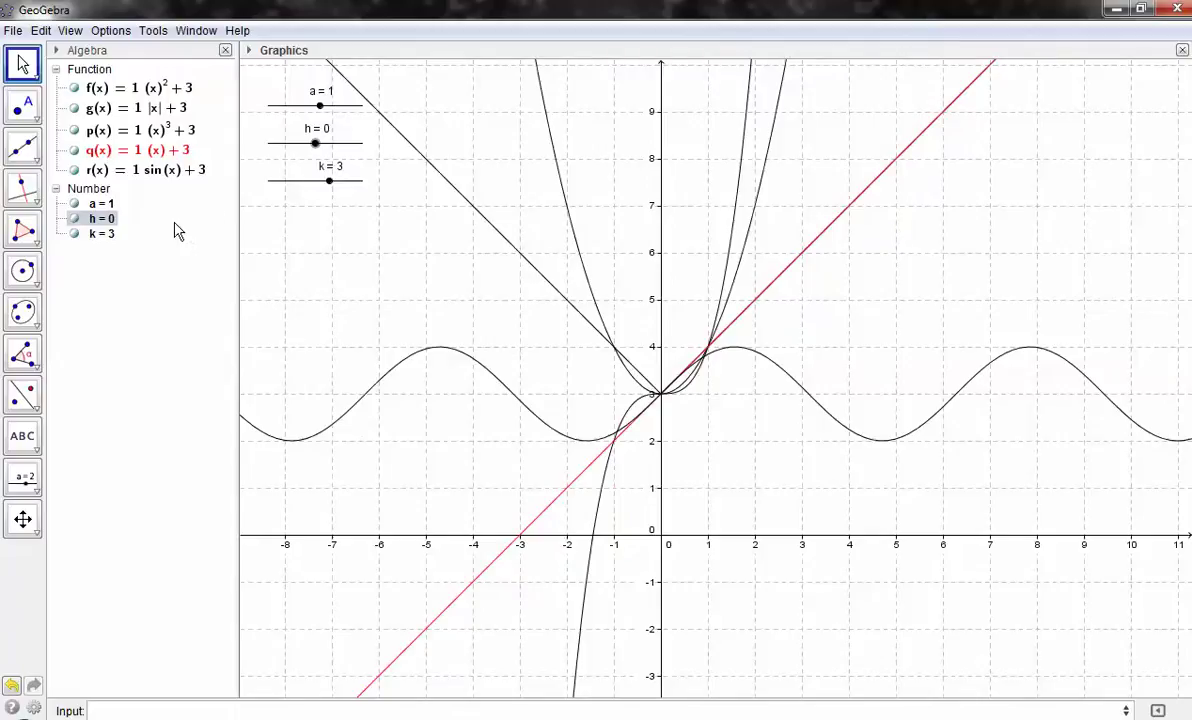
mouse_move(320, 106)
mouse_down()
mouse_move(338, 117)
mouse_move(311, 131)
mouse_move(318, 118)
mouse_up()
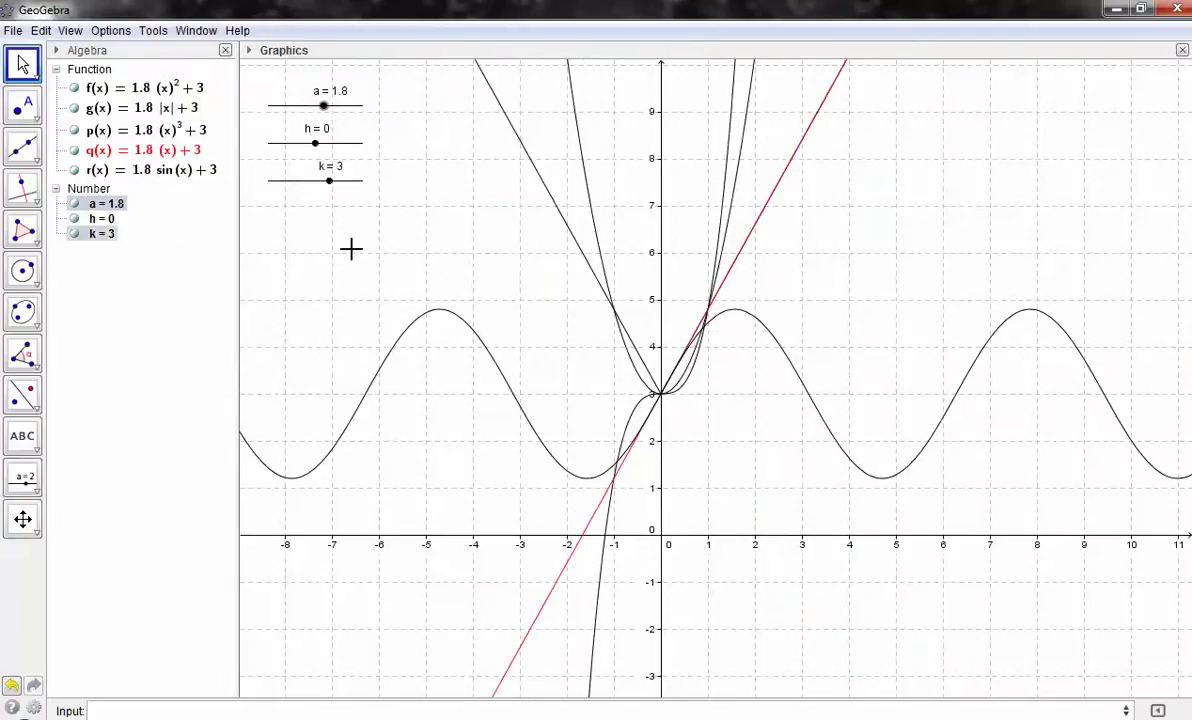